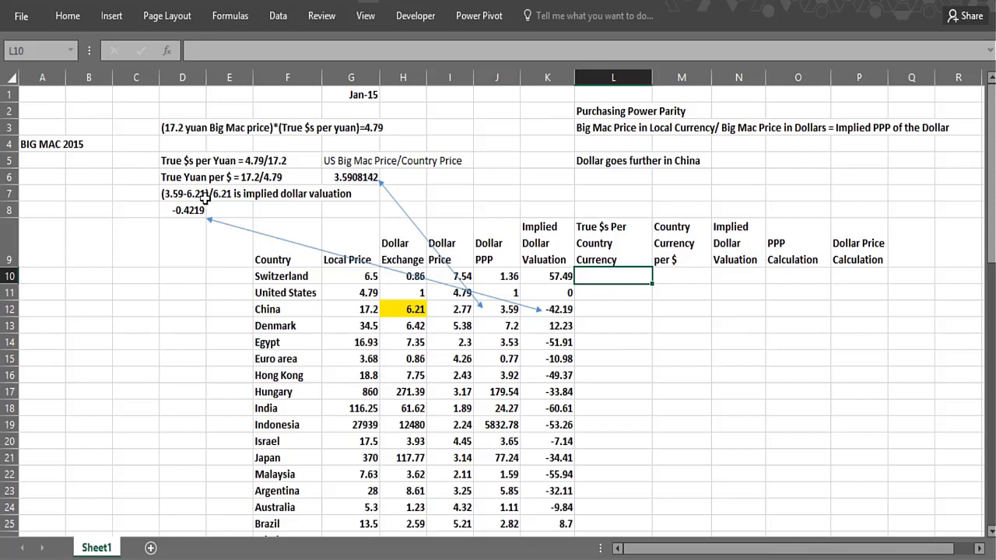
# Step: Examine China's local Big Mac price, dollar exchange rate and dollar price in row 12
pyautogui.click(184, 278)
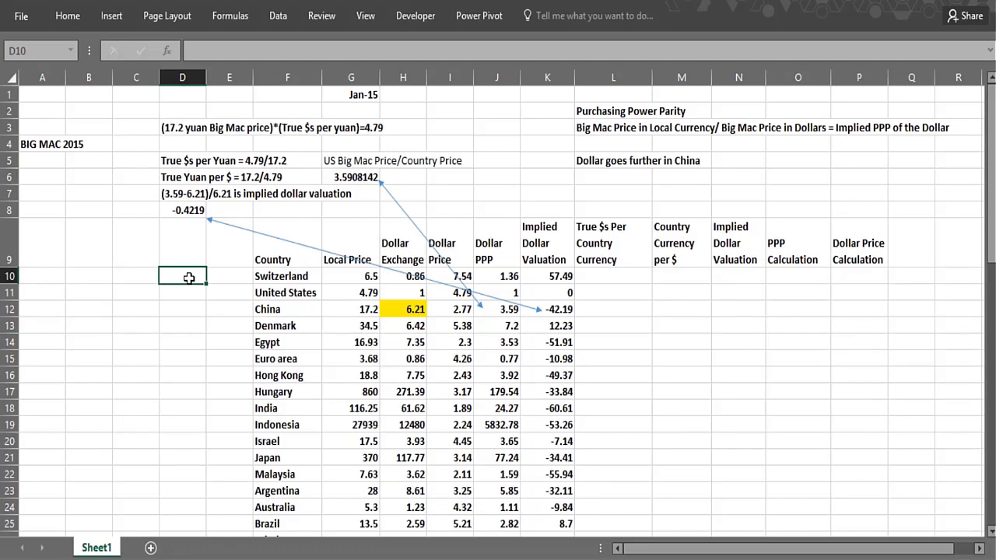
pyautogui.click(339, 311)
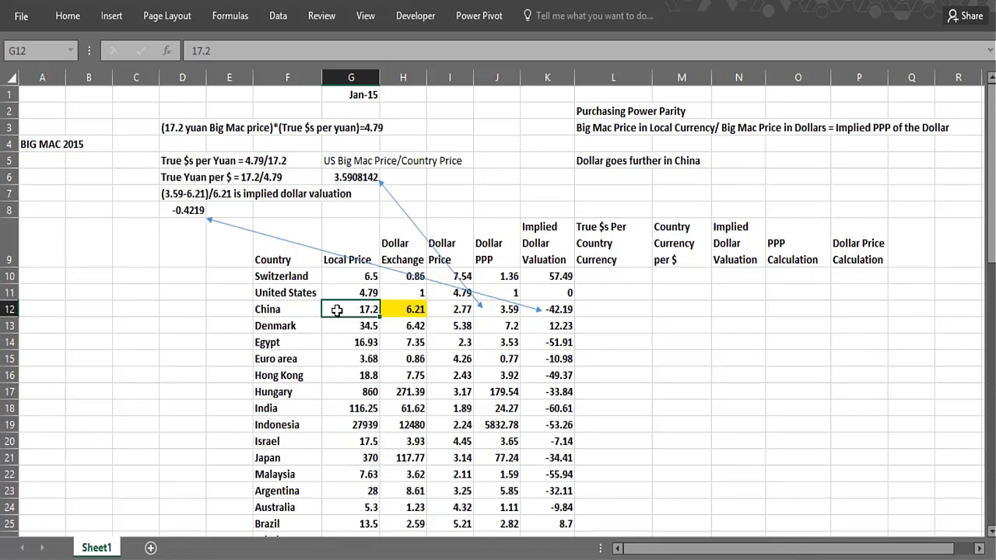
pyautogui.click(396, 311)
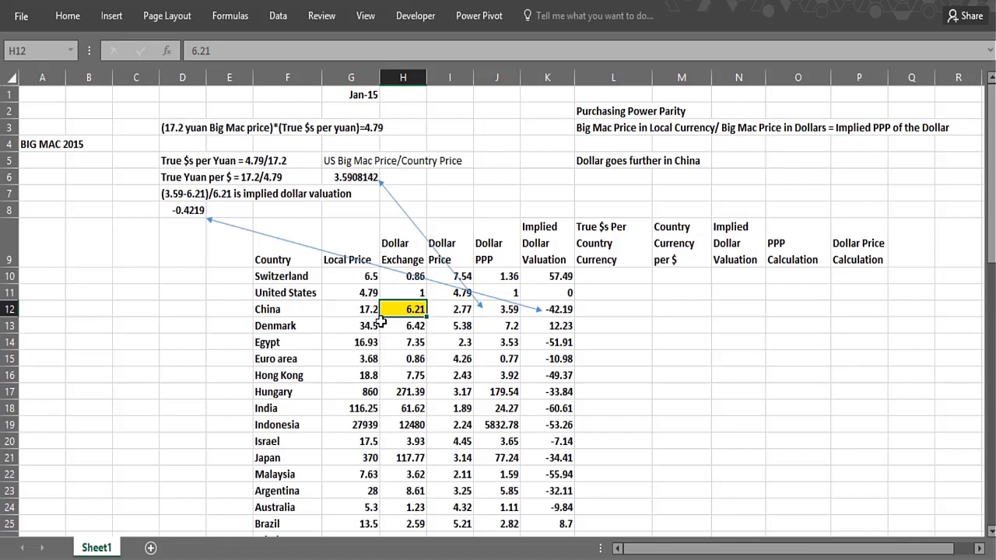
pyautogui.click(333, 310)
pyautogui.click(400, 309)
pyautogui.click(337, 308)
pyautogui.click(387, 308)
pyautogui.click(448, 309)
pyautogui.click(418, 309)
pyautogui.click(284, 207)
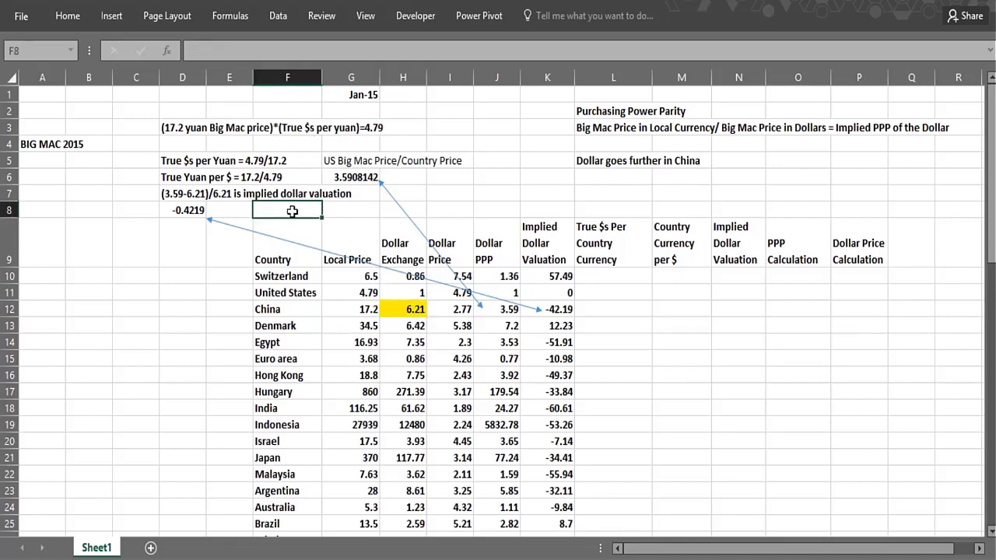
# Step: Compare China's dollar PPP and implied dollar valuation in row 12 with the worked yuan calculations above the table
pyautogui.click(556, 311)
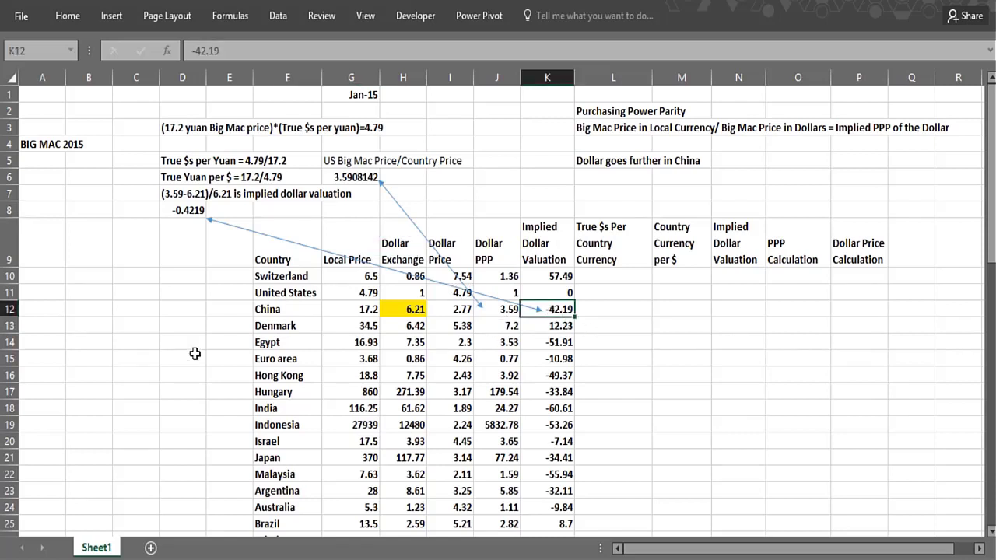
pyautogui.click(293, 311)
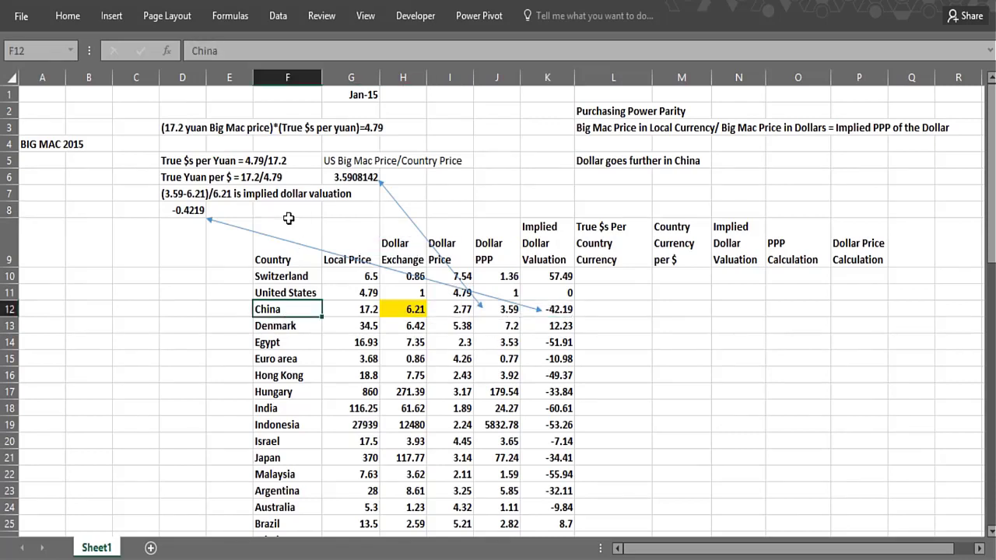
pyautogui.click(356, 311)
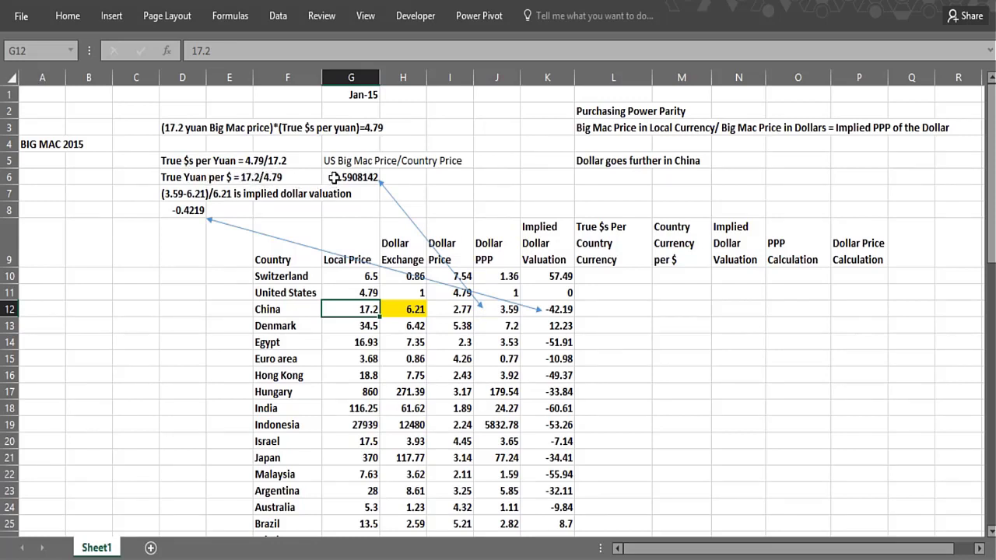
pyautogui.click(507, 308)
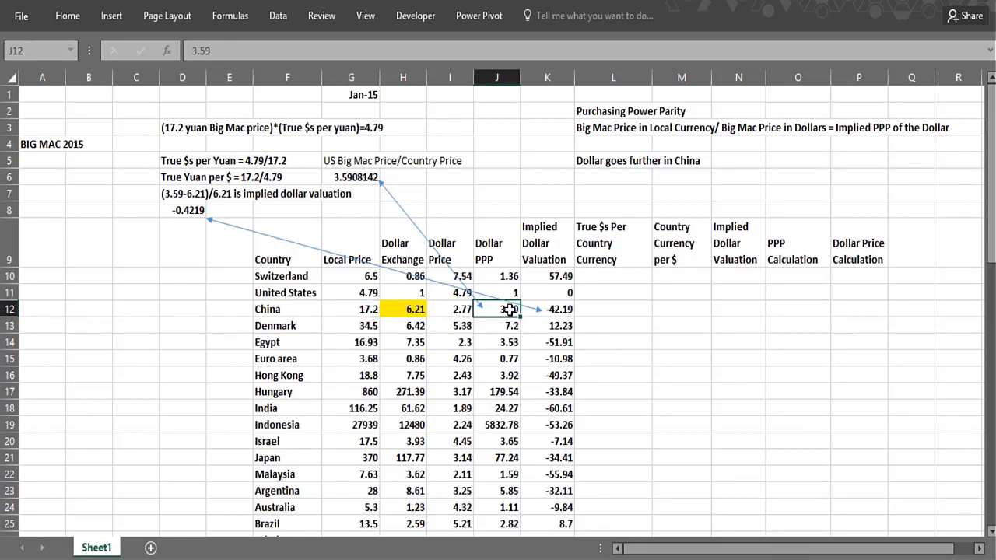
pyautogui.click(394, 308)
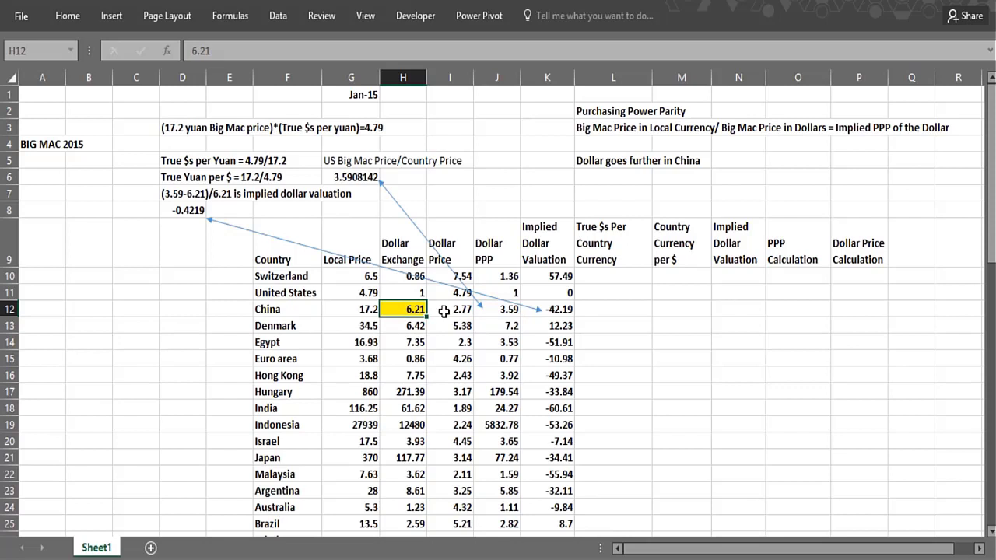
pyautogui.click(444, 310)
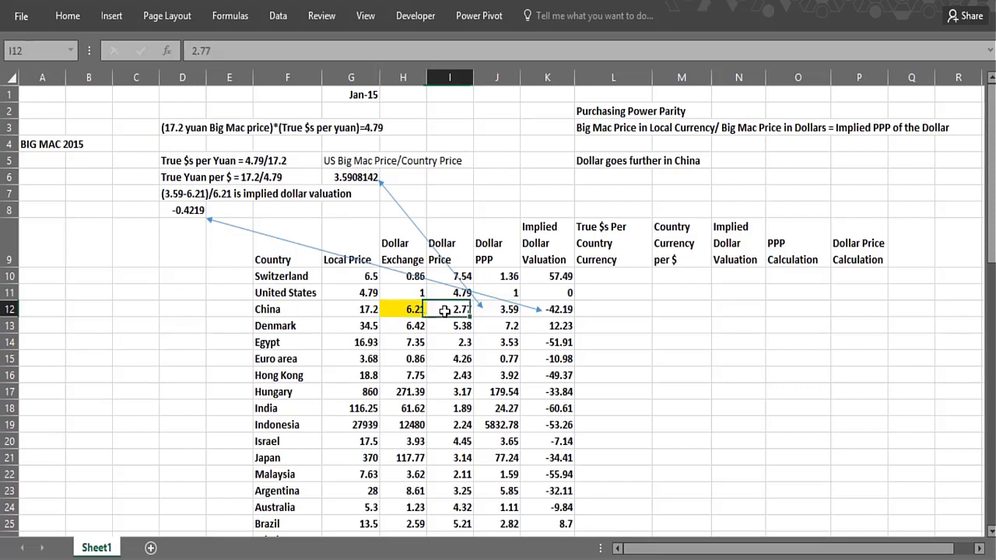
pyautogui.click(348, 308)
pyautogui.click(434, 309)
pyautogui.click(367, 312)
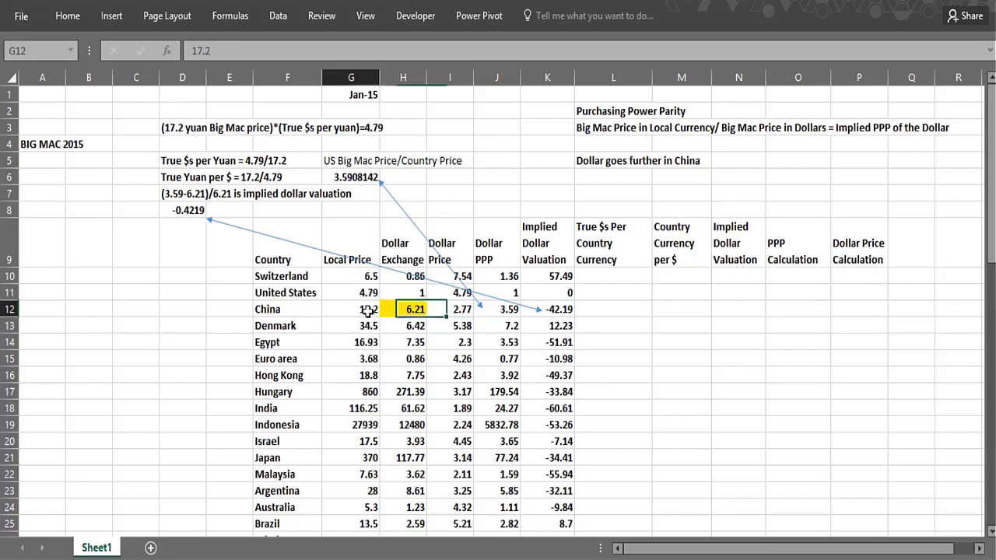
pyautogui.click(430, 313)
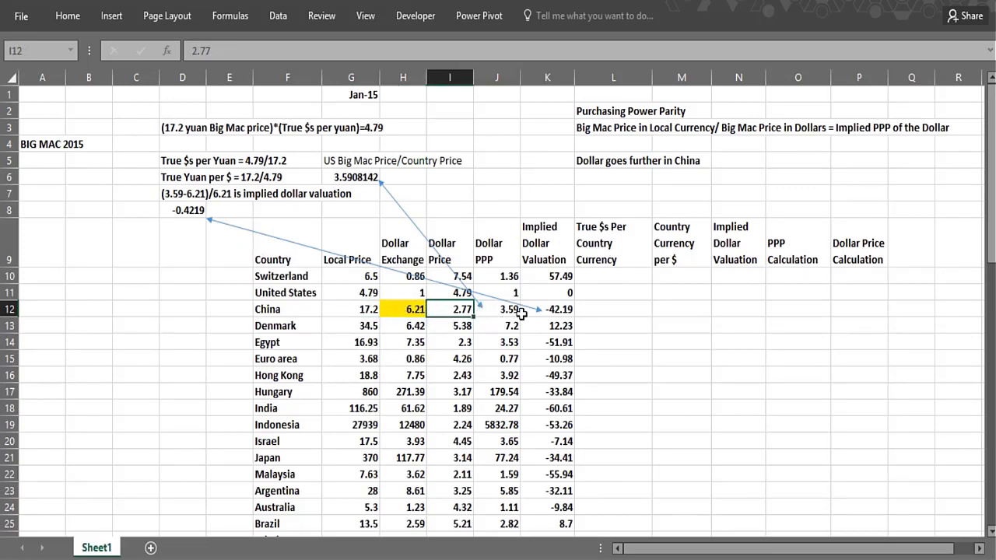
pyautogui.click(187, 294)
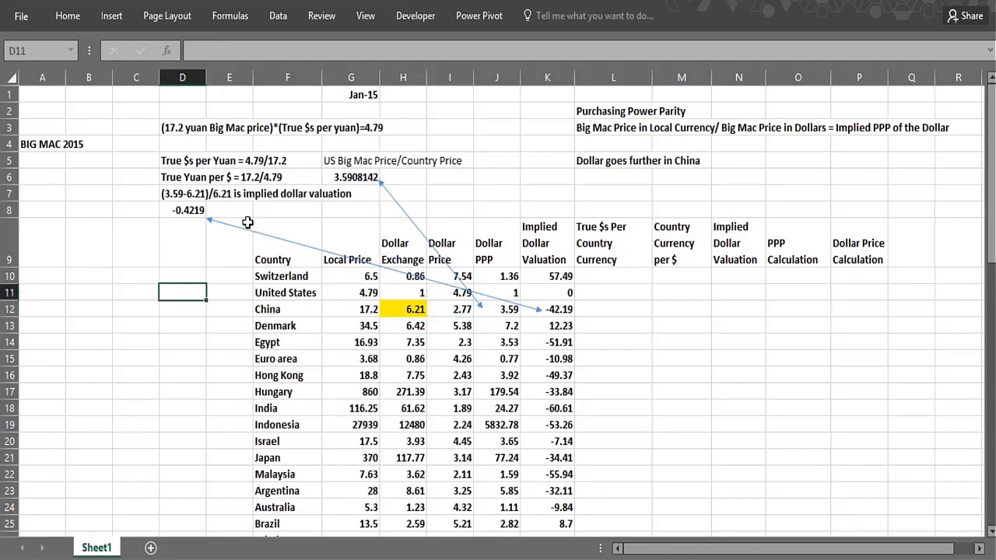
pyautogui.click(332, 177)
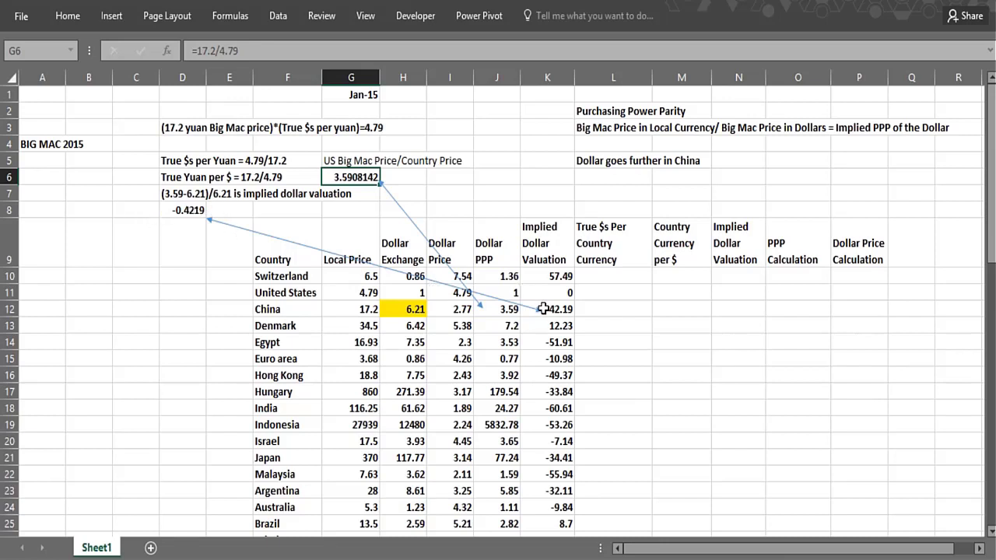
pyautogui.click(608, 281)
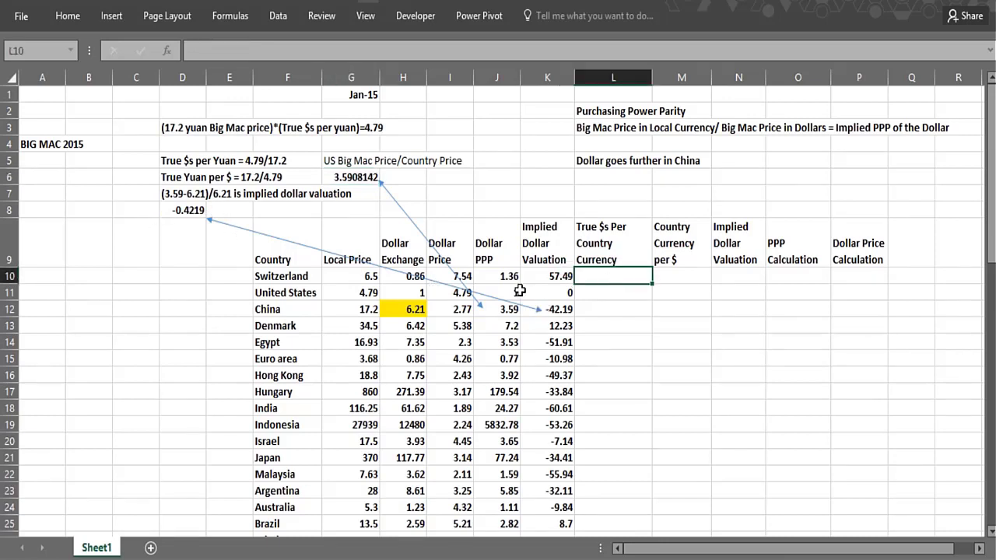
pyautogui.click(544, 309)
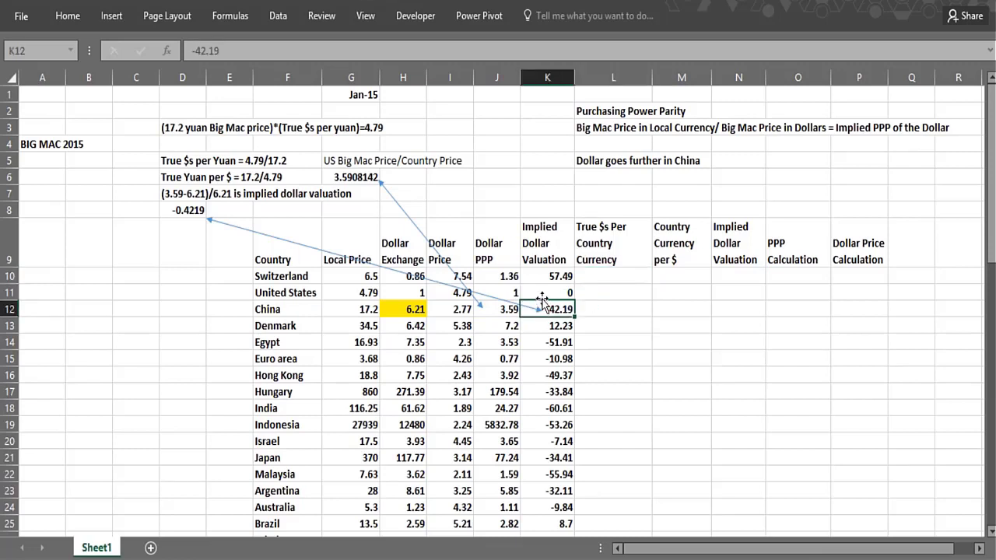
pyautogui.click(531, 276)
pyautogui.click(535, 308)
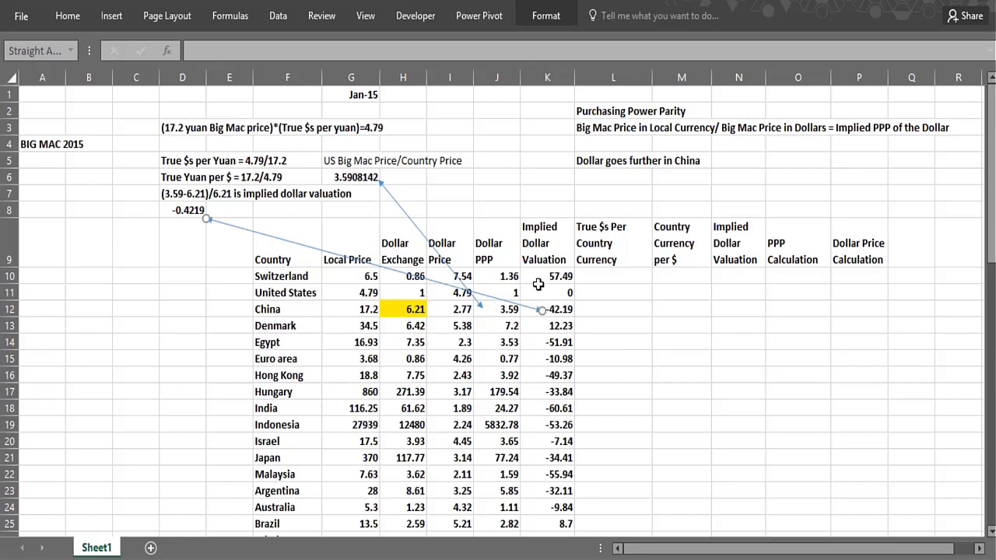
pyautogui.click(540, 277)
# Step: Calculate Switzerland's true dollars per country currency in L10 with =$G$11/G10 and fill the formula down the column for all countries
pyautogui.click(620, 275)
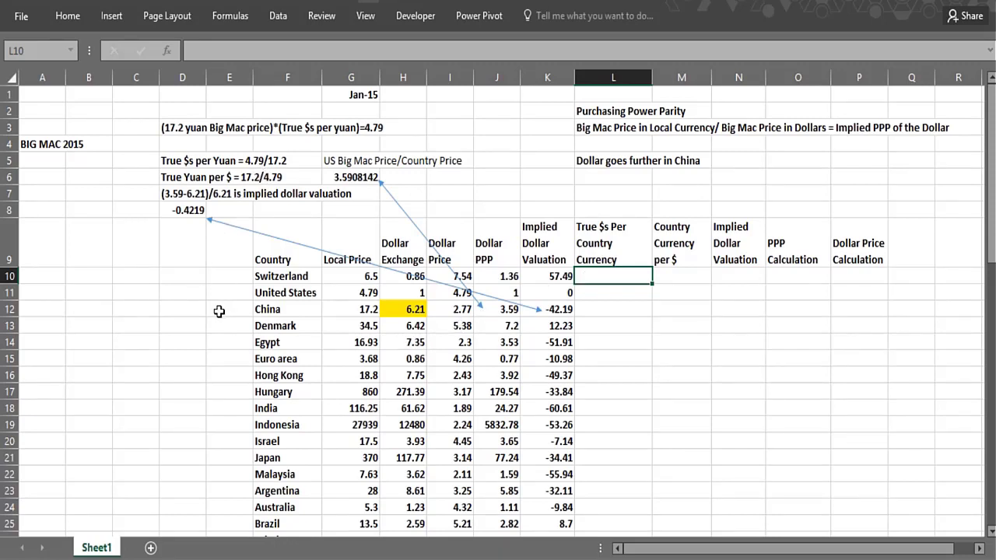
pyautogui.write('=')
pyautogui.click(367, 293)
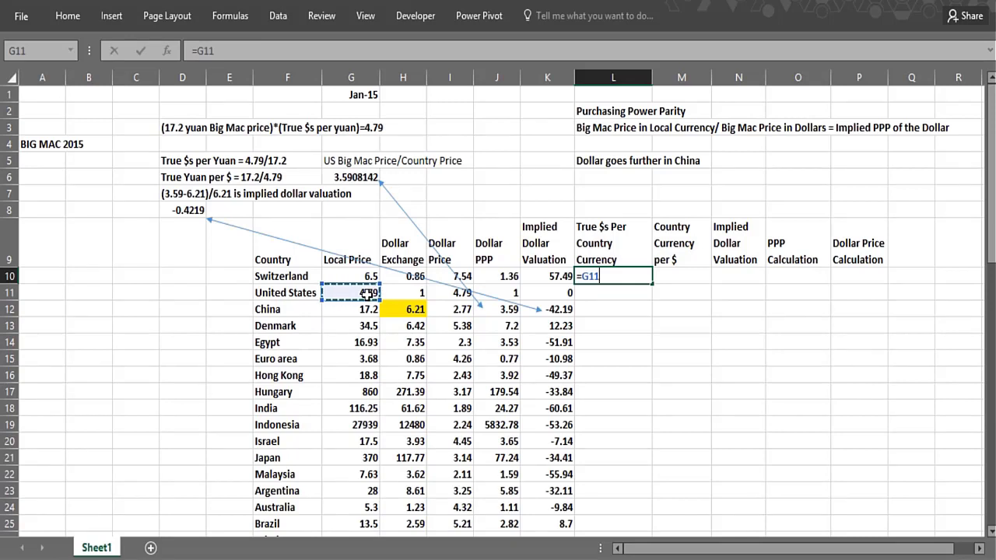
pyautogui.press('F4')
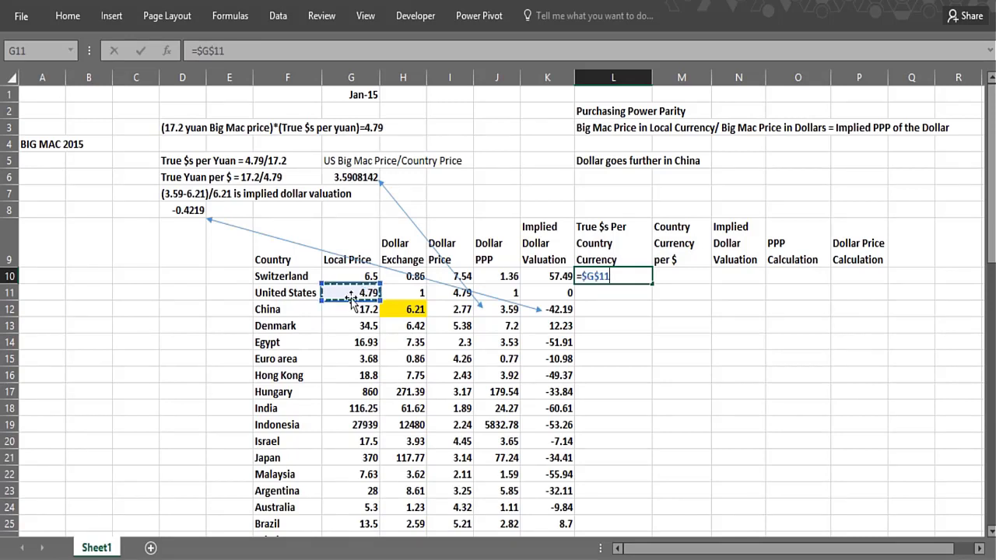
pyautogui.write('/')
pyautogui.click(349, 271)
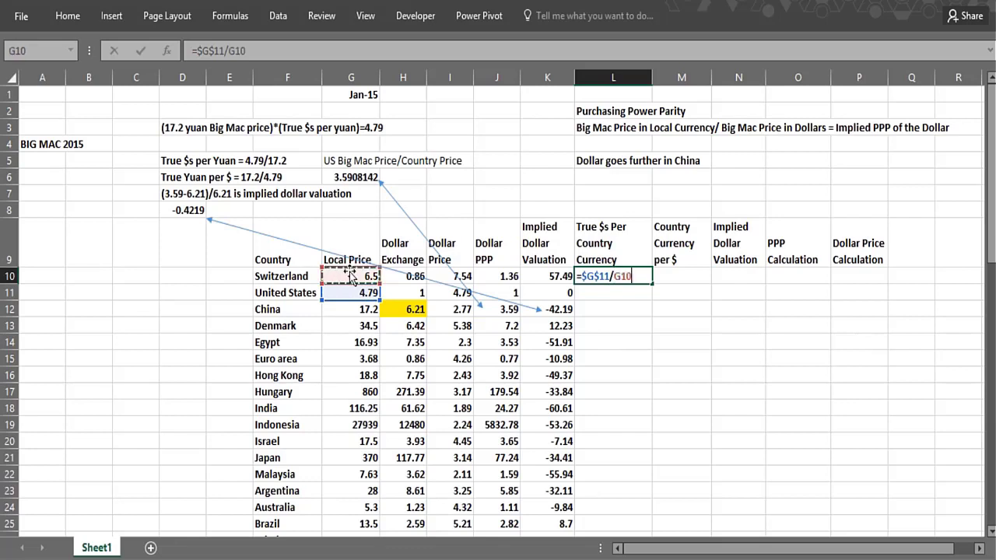
pyautogui.press('Return')
pyautogui.click(649, 277)
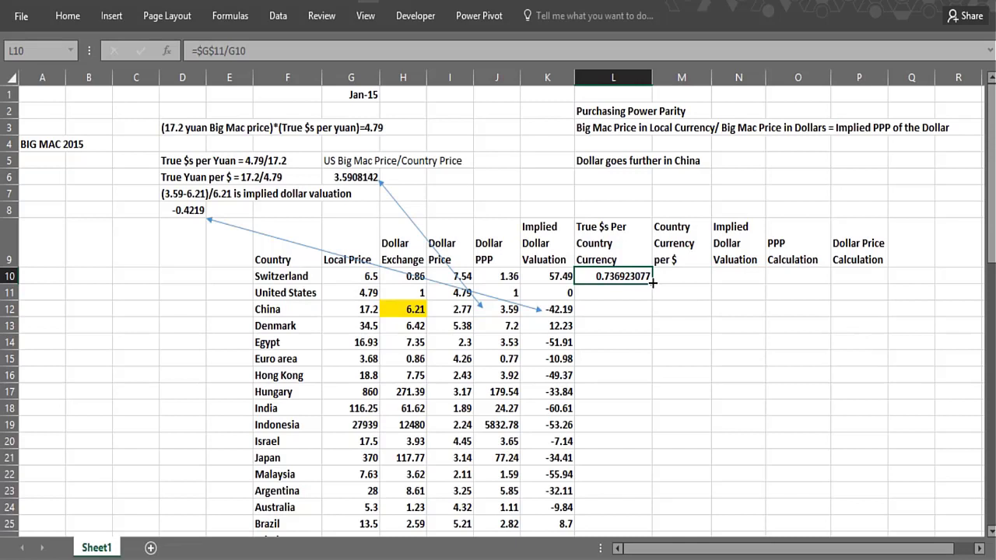
pyautogui.doubleClick(652, 283)
pyautogui.click(612, 310)
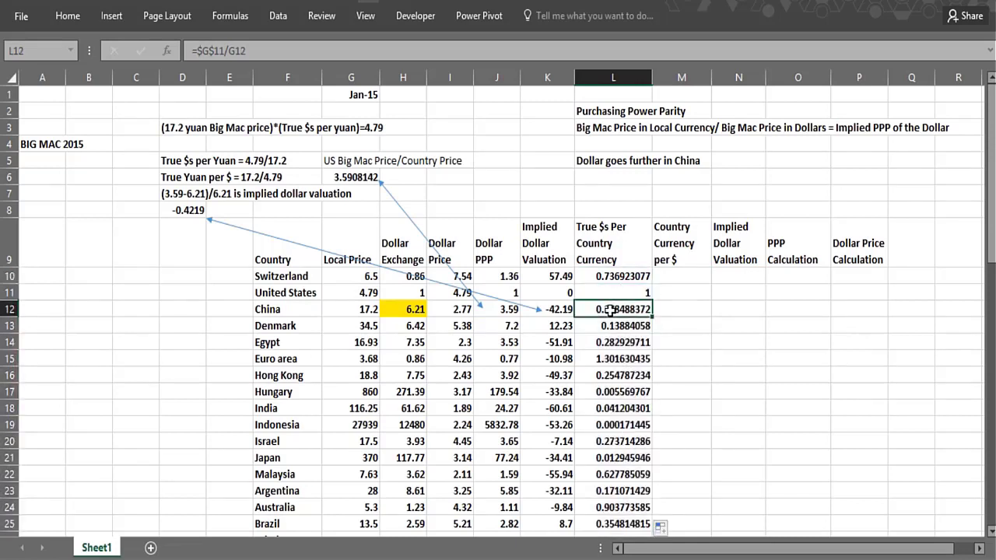
# Step: Calculate Switzerland's country currency per dollar in M10 with =1/L10 and fill the formula down the column for all countries
pyautogui.click(677, 274)
pyautogui.write('=')
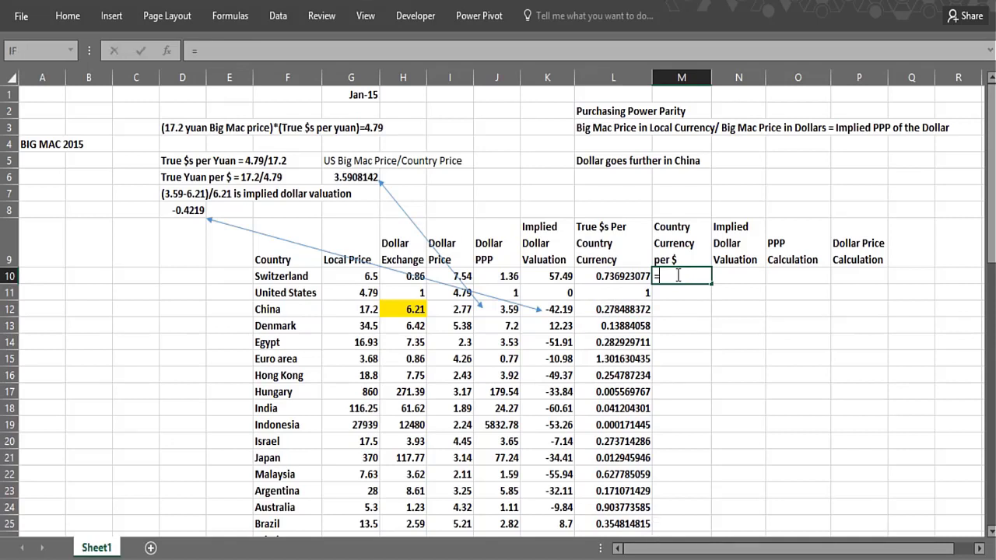
pyautogui.write('1/')
pyautogui.click(589, 280)
pyautogui.press('Return')
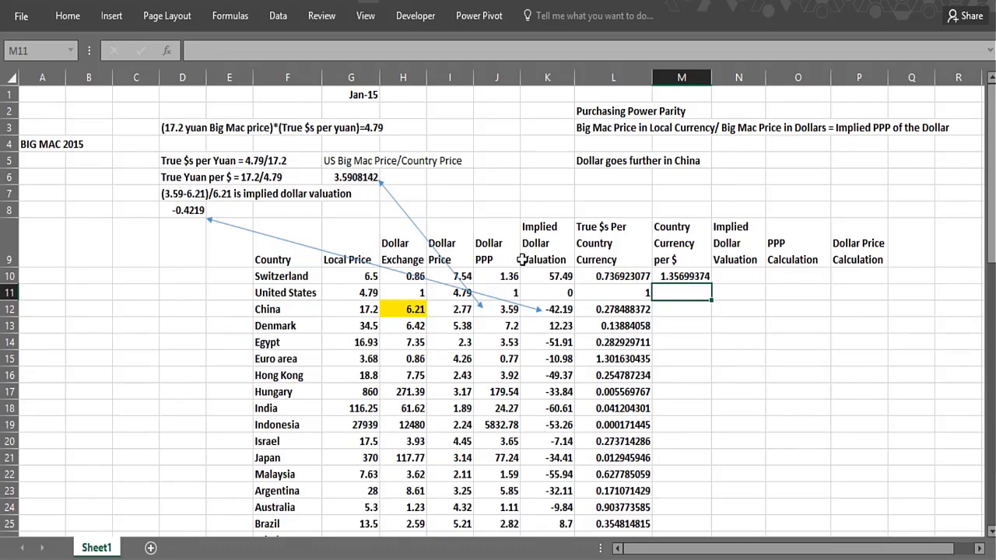
pyautogui.moveTo(829, 275); pyautogui.dragTo(777, 276)
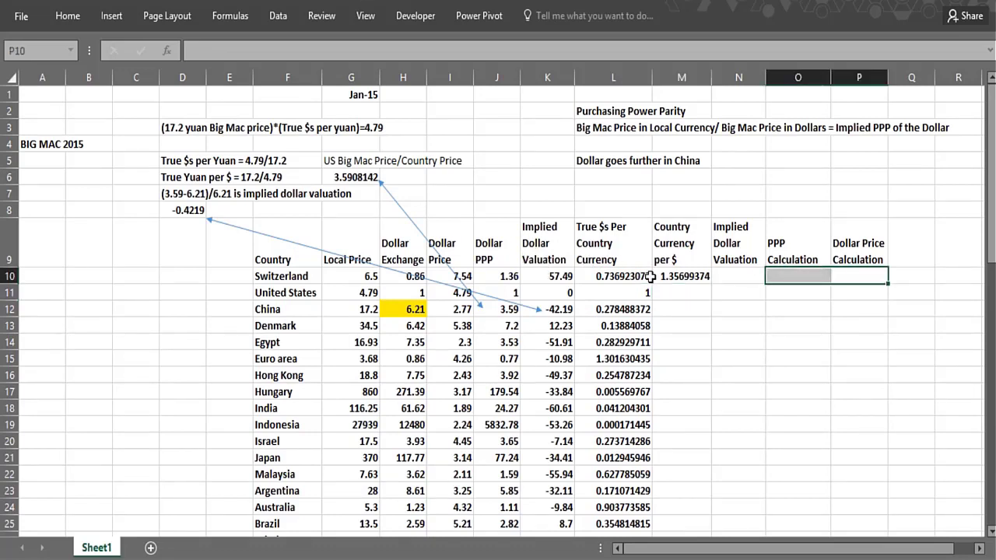
pyautogui.click(704, 278)
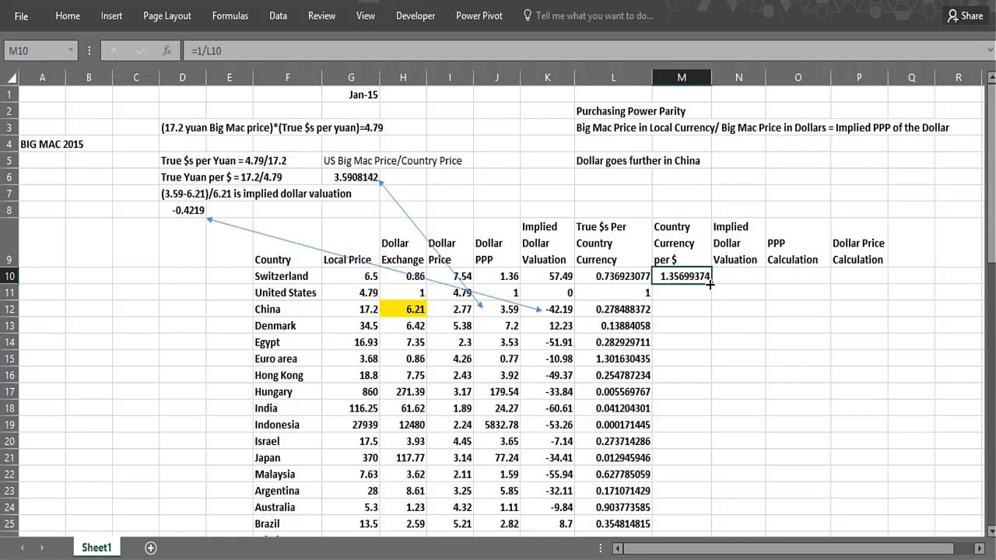
pyautogui.doubleClick(710, 285)
pyautogui.click(682, 294)
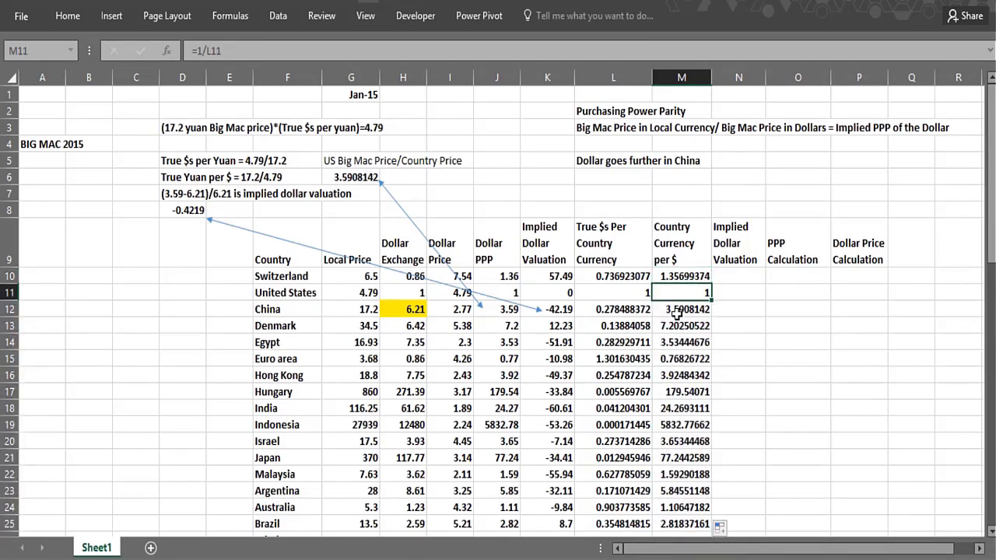
pyautogui.click(676, 311)
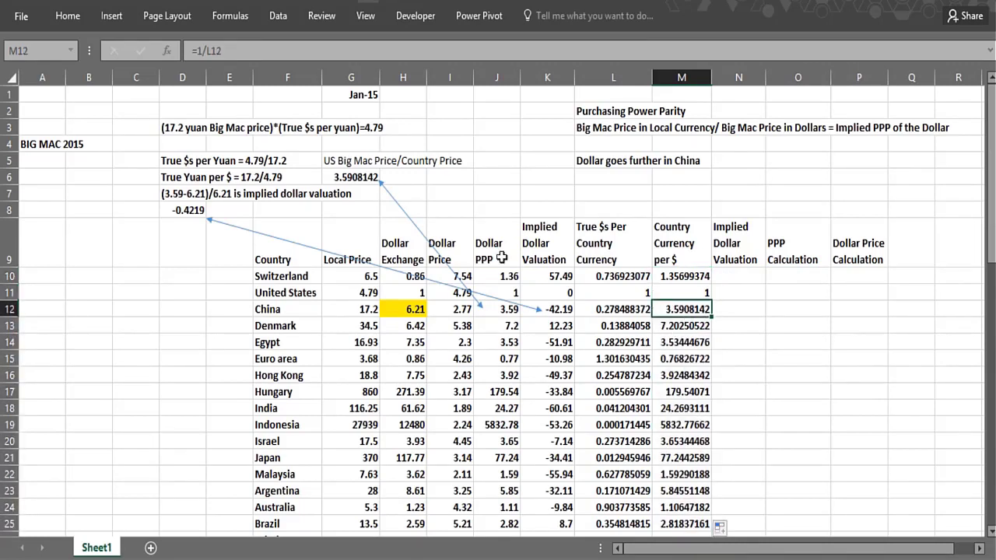
# Step: Try to enter Switzerland's implied dollar valuation in N10, starting with =(M10- and accepting the proposed formula =(M10)
pyautogui.click(728, 277)
pyautogui.write('=(')
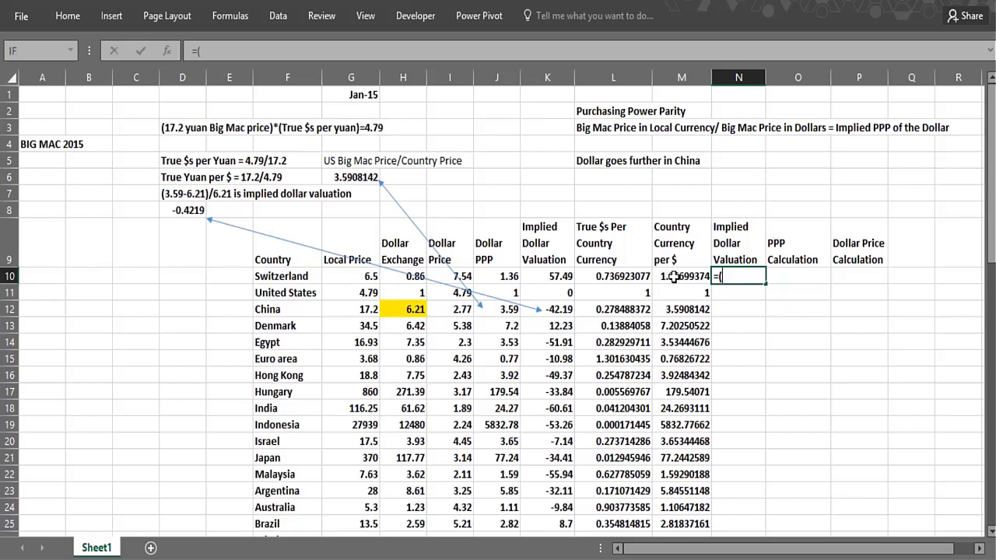
pyautogui.click(673, 276)
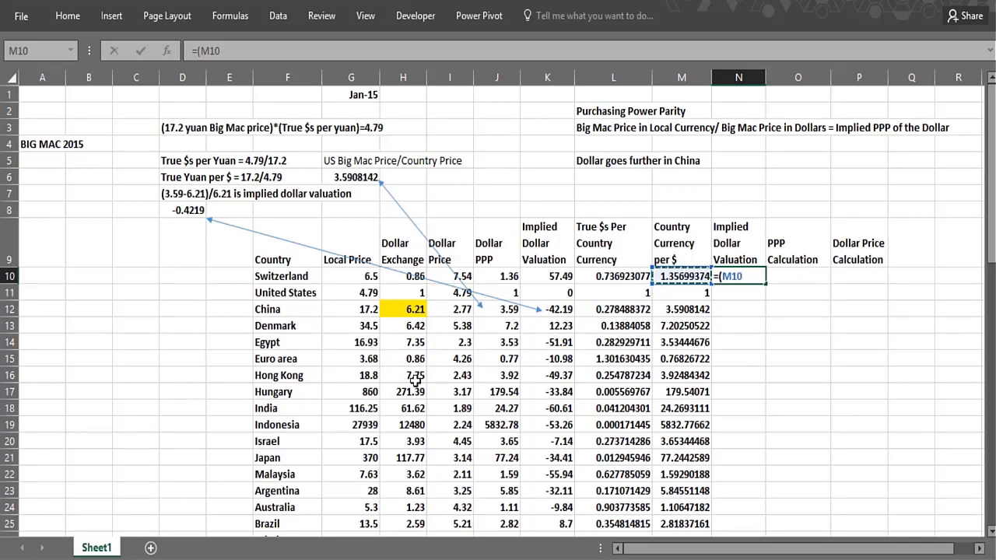
pyautogui.write('-')
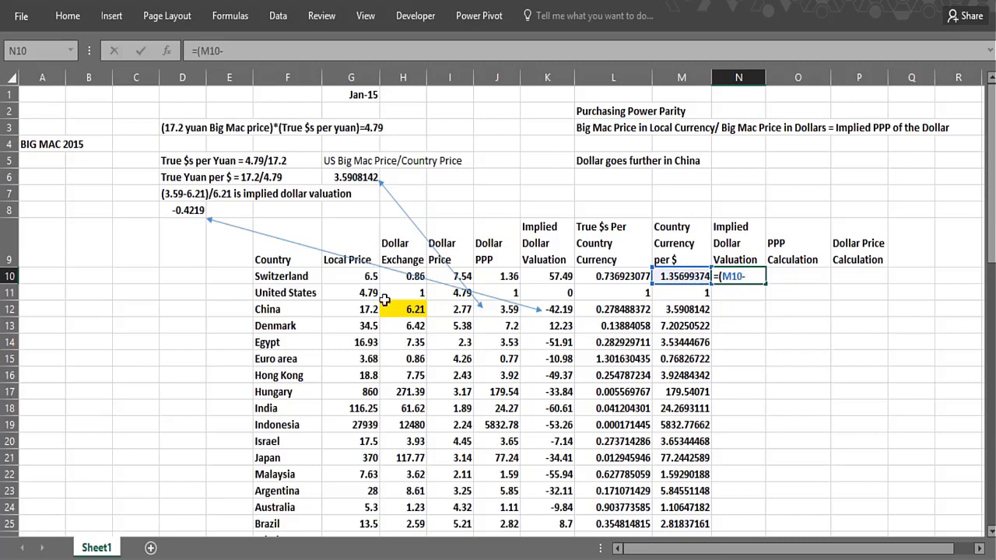
pyautogui.press('Return')
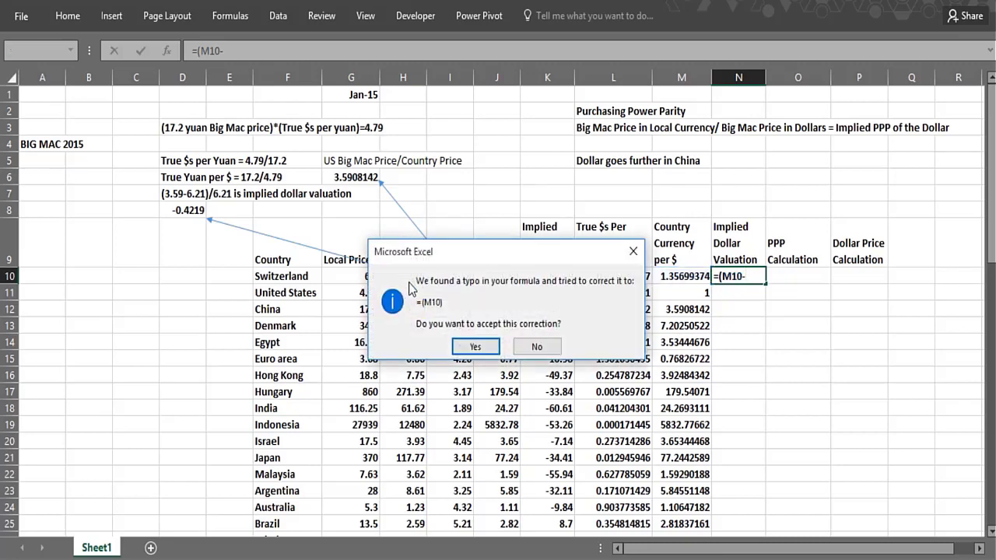
pyautogui.press('Escape')
pyautogui.click(498, 330)
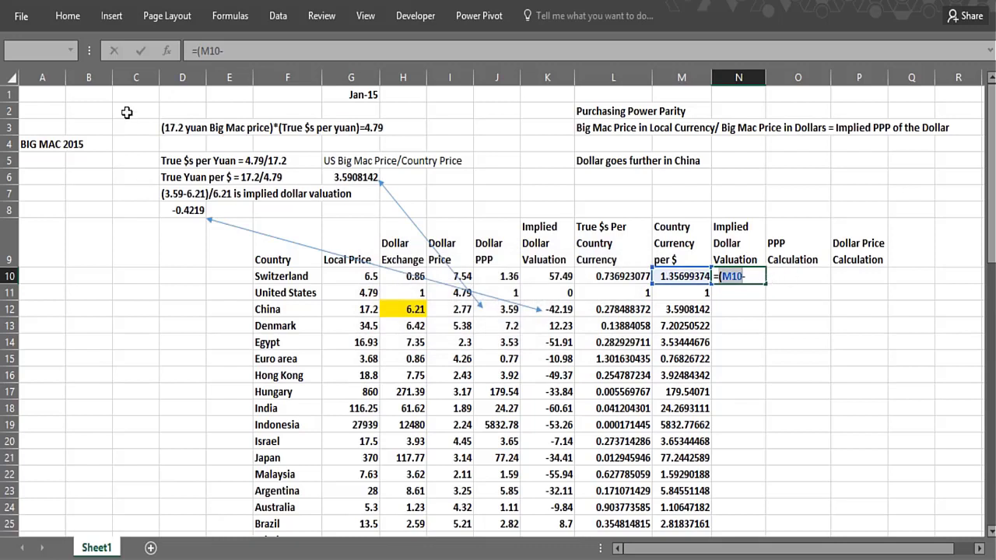
pyautogui.click(232, 52)
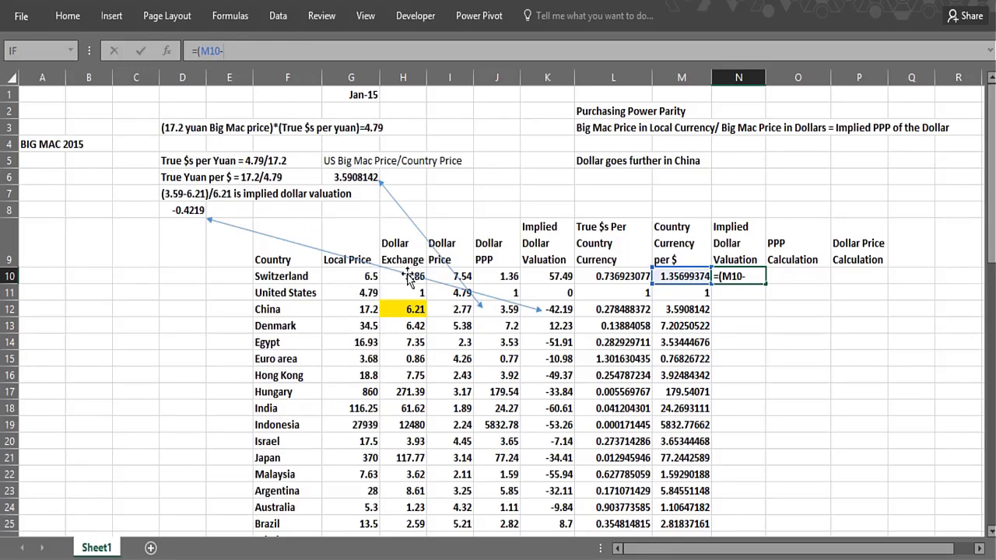
pyautogui.press('Return')
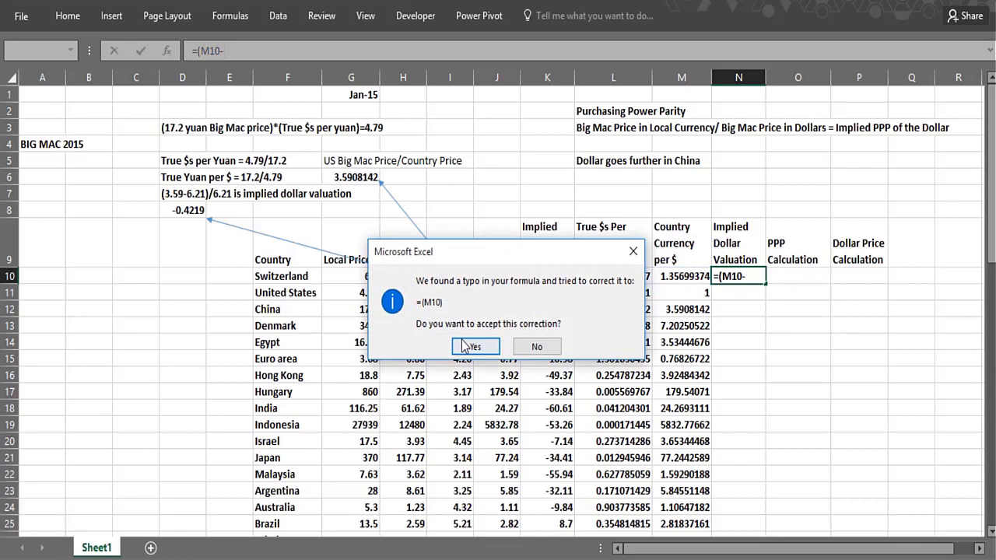
pyautogui.click(469, 347)
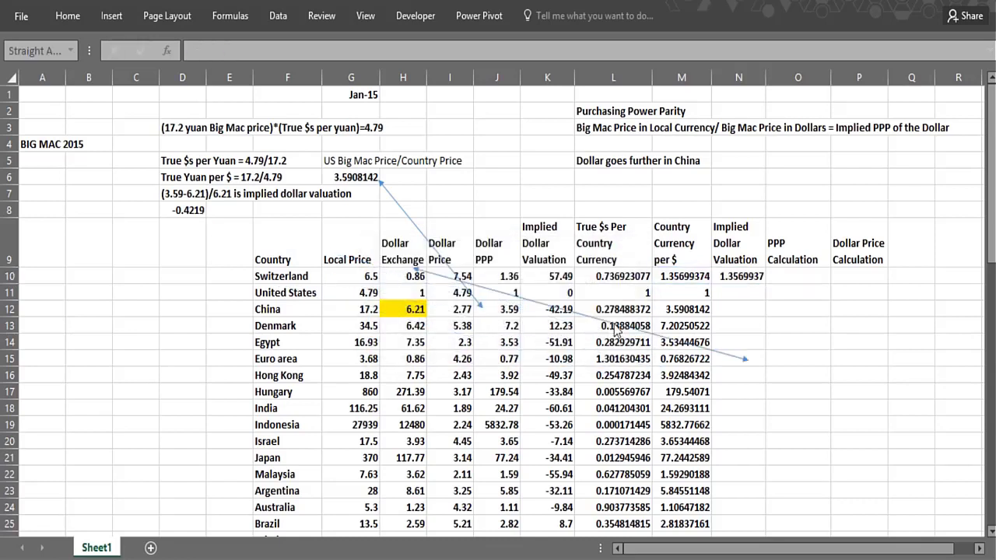
# Step: Delete the arrow that linked the worked dollar valuation in D8 to China's implied dollar valuation
pyautogui.click(715, 272)
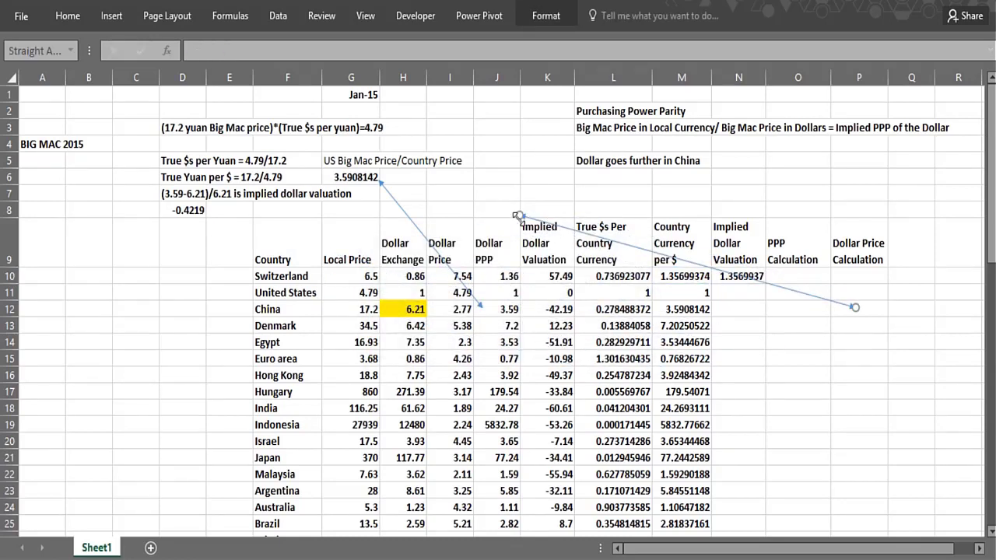
pyautogui.press('Delete')
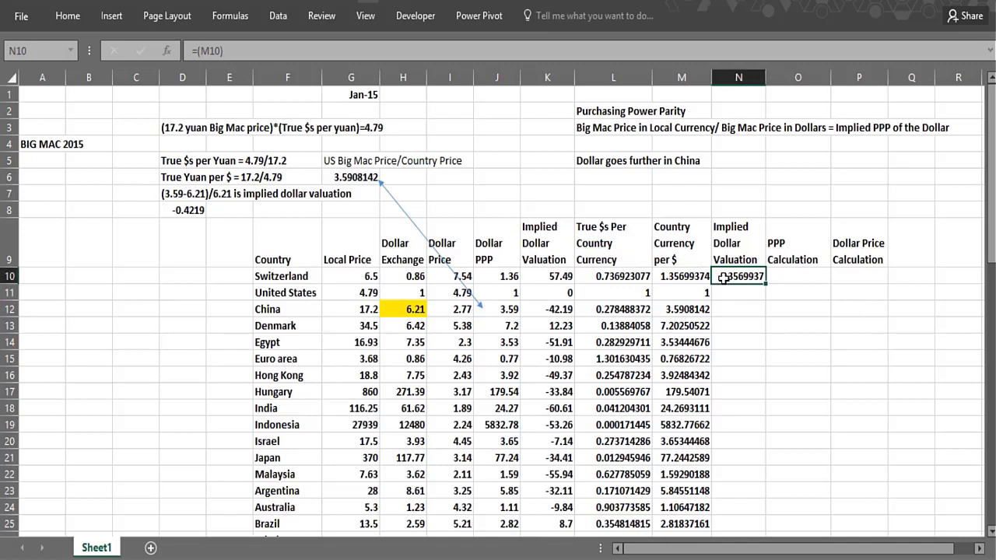
# Step: Clear the formula in Switzerland's implied dollar valuation cell N10 back to its equals sign
pyautogui.doubleClick(735, 277)
pyautogui.press('BackSpace')
pyautogui.press('BackSpace')
pyautogui.press('BackSpace')
pyautogui.press('BackSpace')
pyautogui.press('BackSpace')
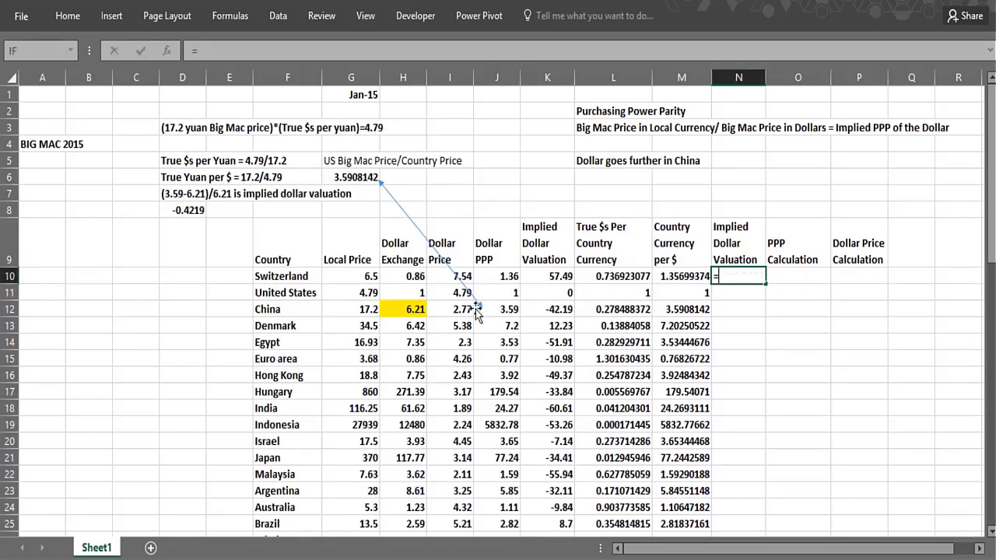
pyautogui.click(665, 276)
pyautogui.press('Up')
pyautogui.hotkey('ctrl', 'Up')
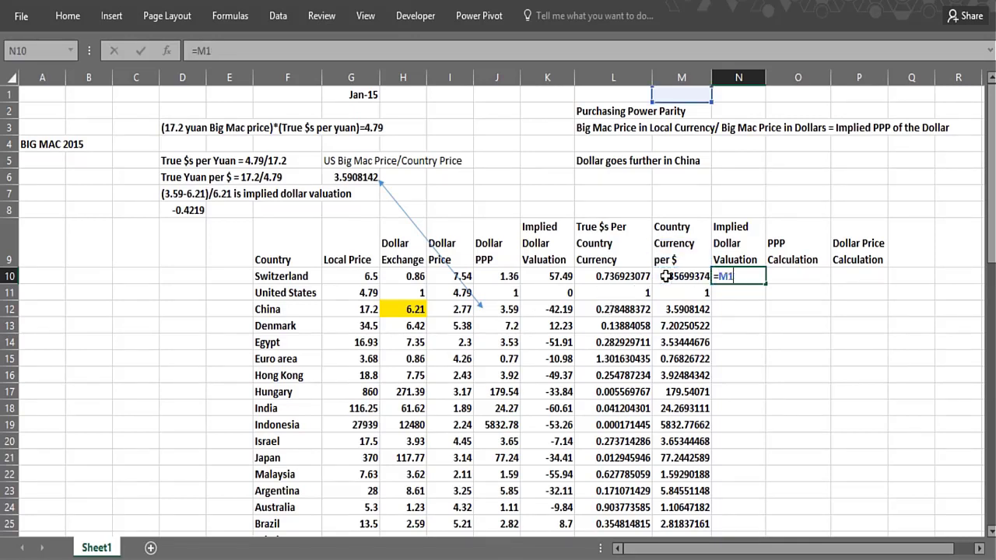
pyautogui.press('BackSpace')
pyautogui.press('BackSpace')
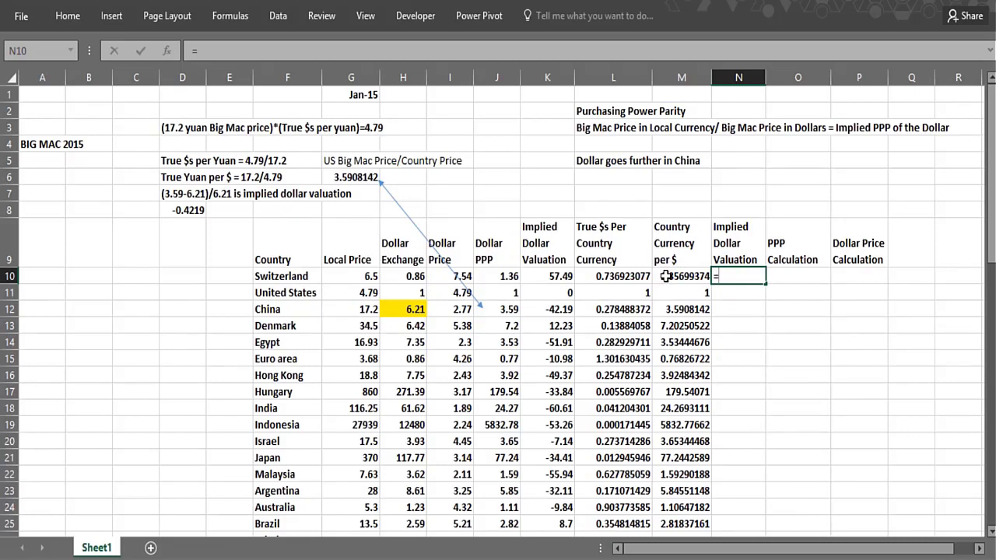
# Step: Calculate Switzerland's implied dollar valuation in N10 with =(M10-H10)/H10 and fill the formula down the column for all countries
pyautogui.write('(')
pyautogui.click(665, 276)
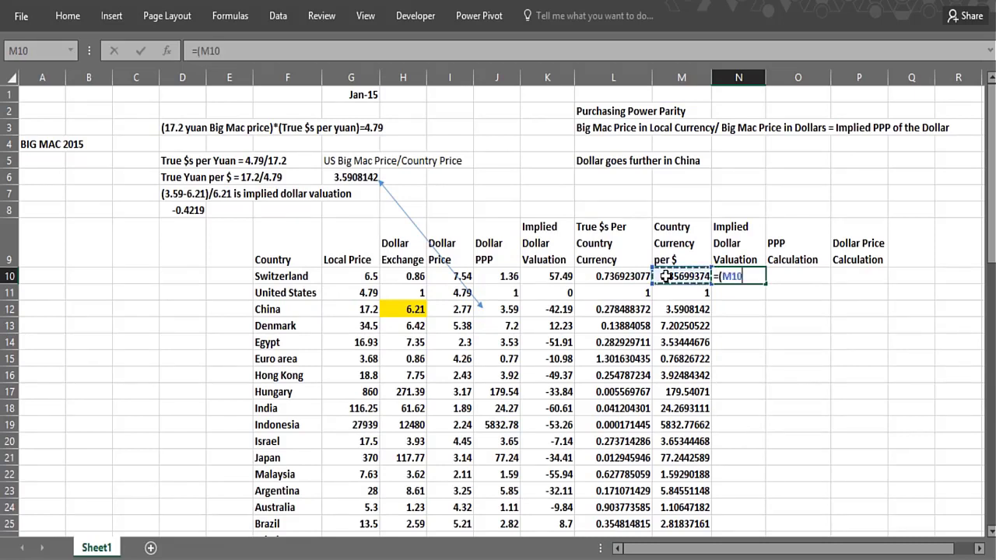
pyautogui.write('-')
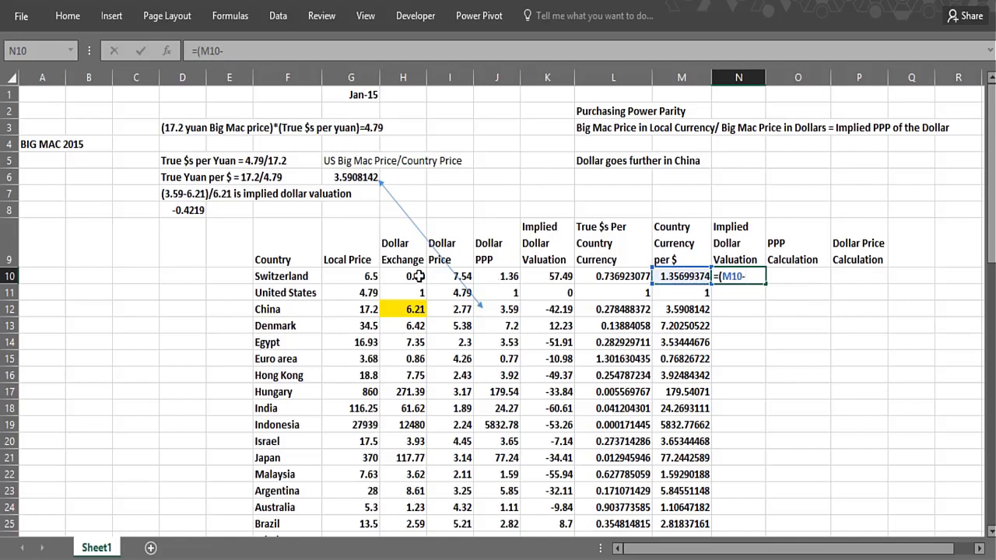
pyautogui.click(396, 275)
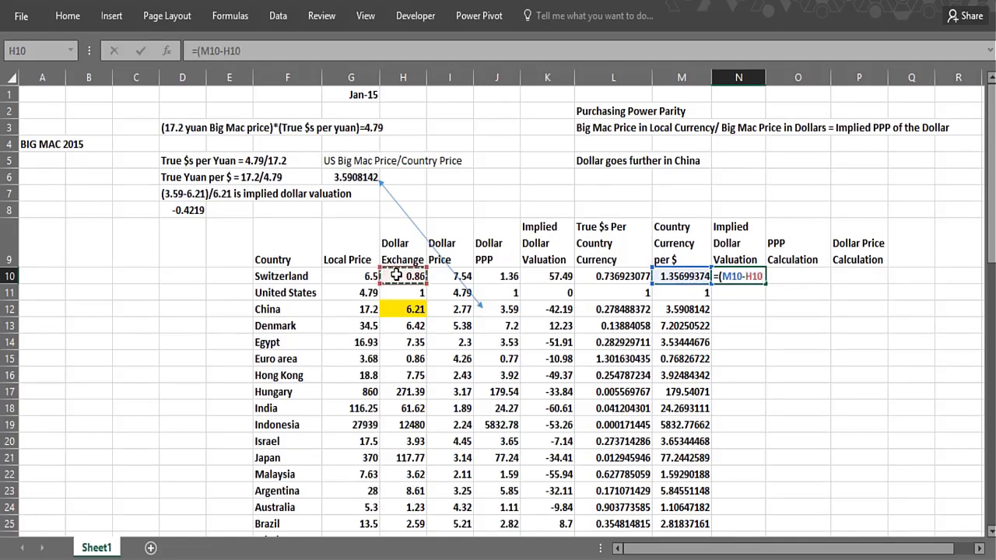
pyautogui.write(')')
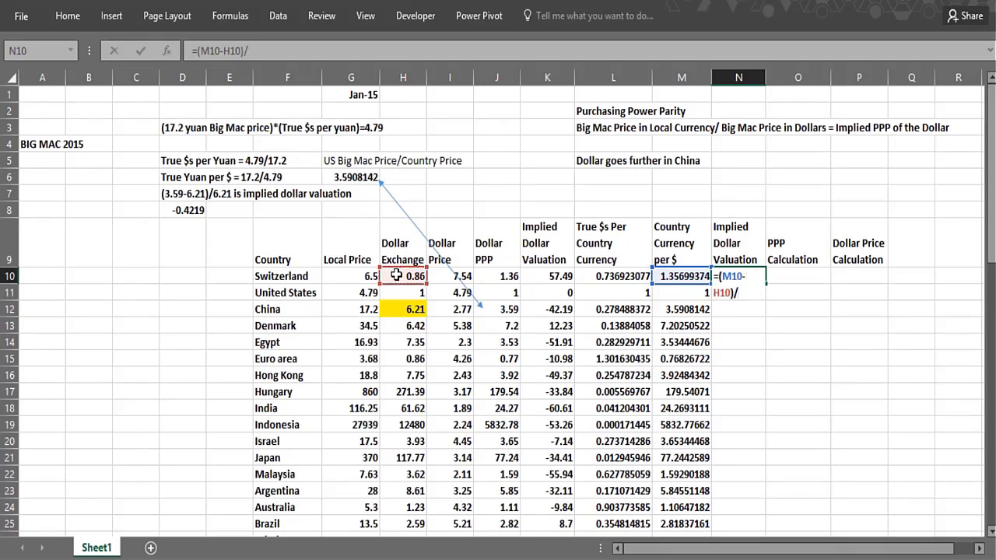
pyautogui.write('/')
pyautogui.click(396, 276)
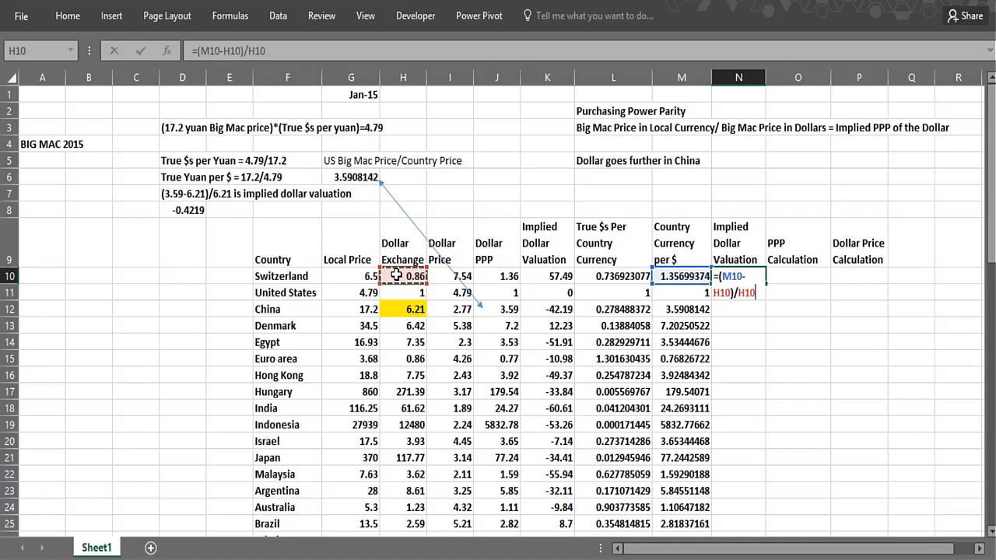
pyautogui.press('Return')
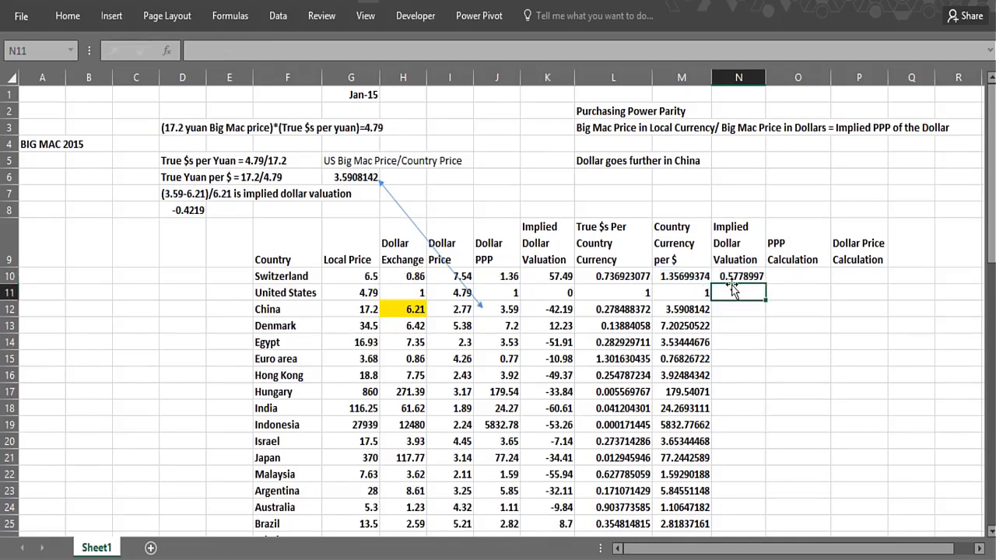
pyautogui.click(736, 277)
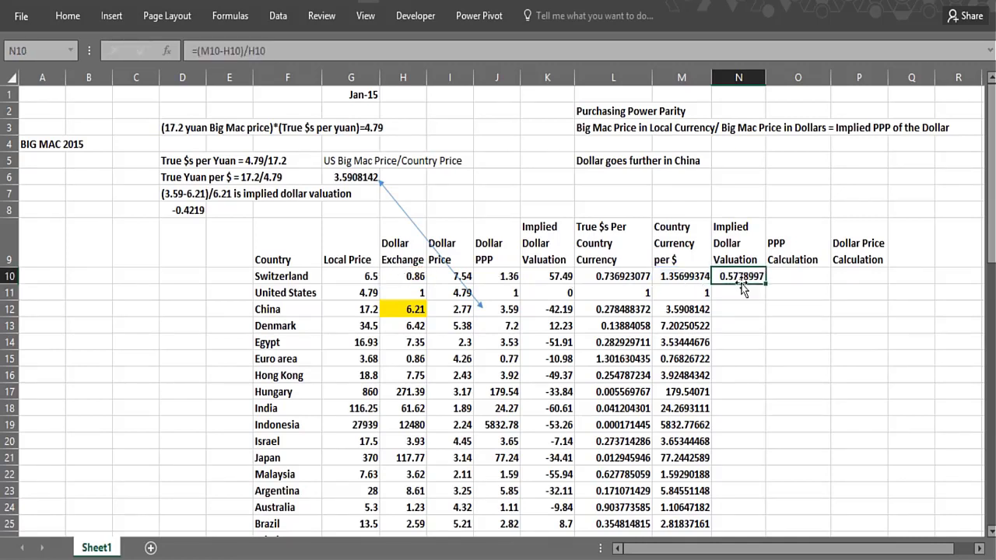
pyautogui.doubleClick(765, 286)
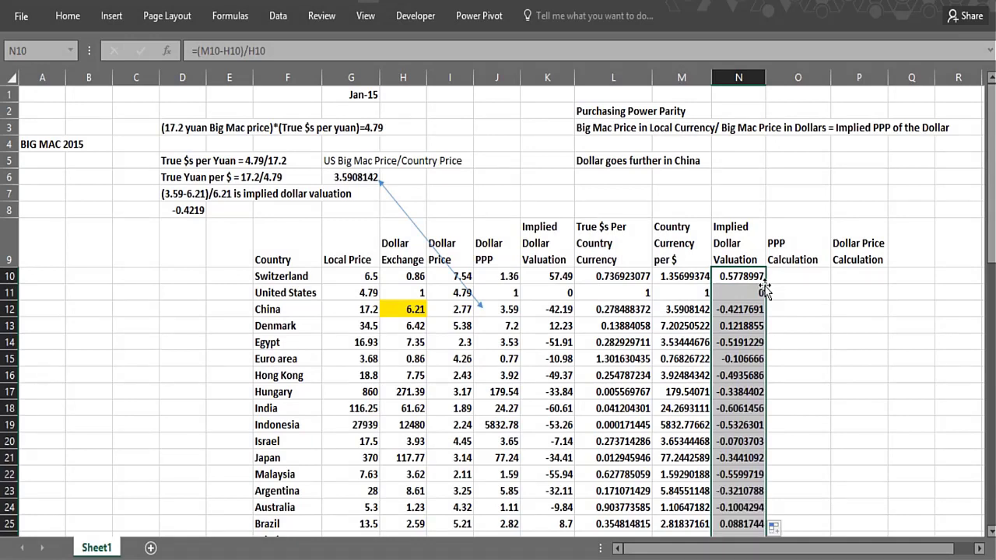
# Step: Compare the calculated implied dollar valuations in column N with the published ones in column K for several countries
pyautogui.click(725, 280)
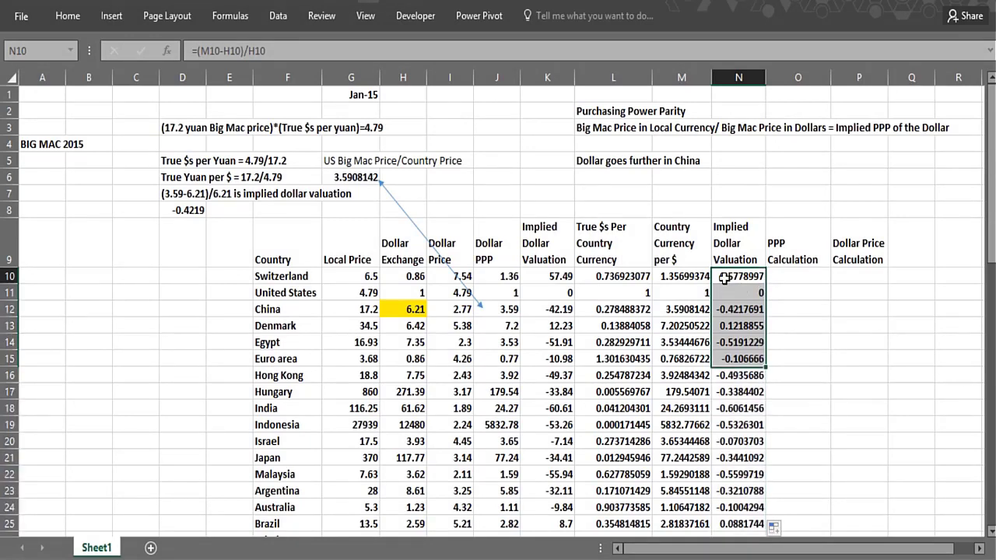
pyautogui.click(550, 278)
pyautogui.click(739, 280)
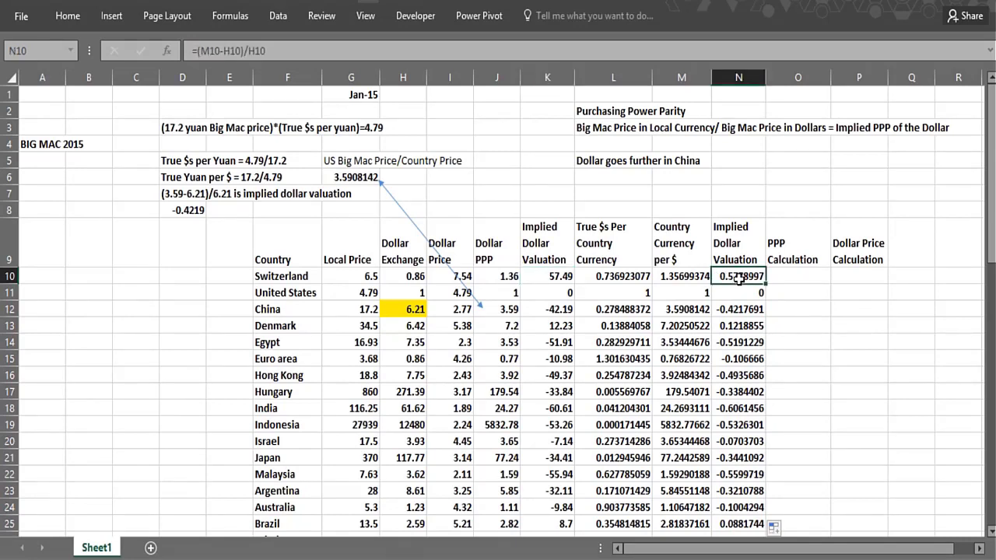
pyautogui.click(740, 309)
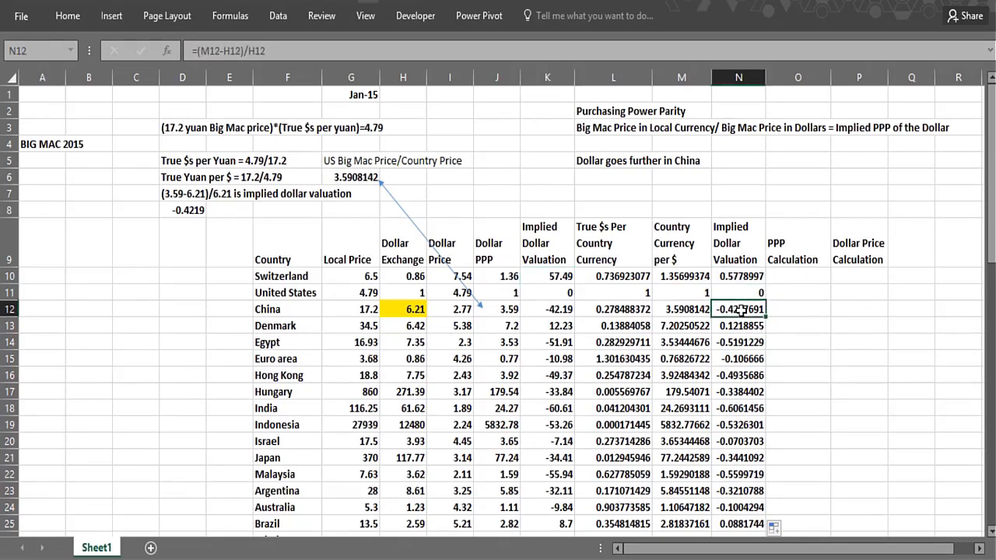
pyautogui.click(666, 312)
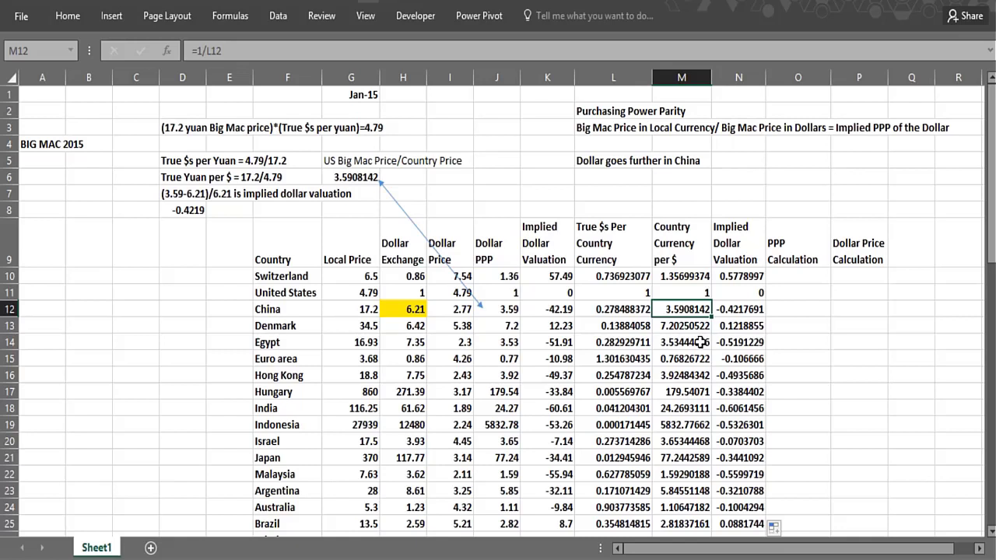
pyautogui.click(728, 329)
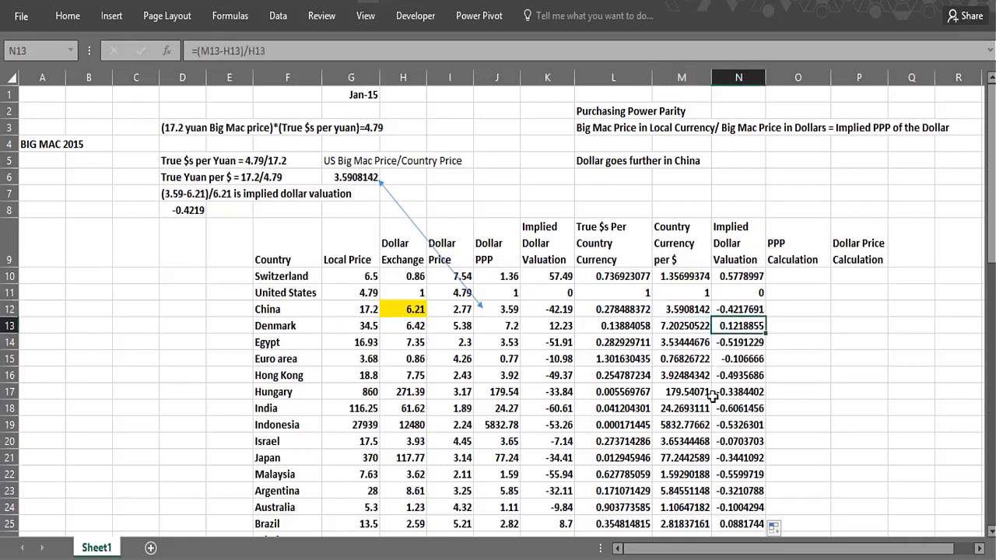
pyautogui.click(729, 452)
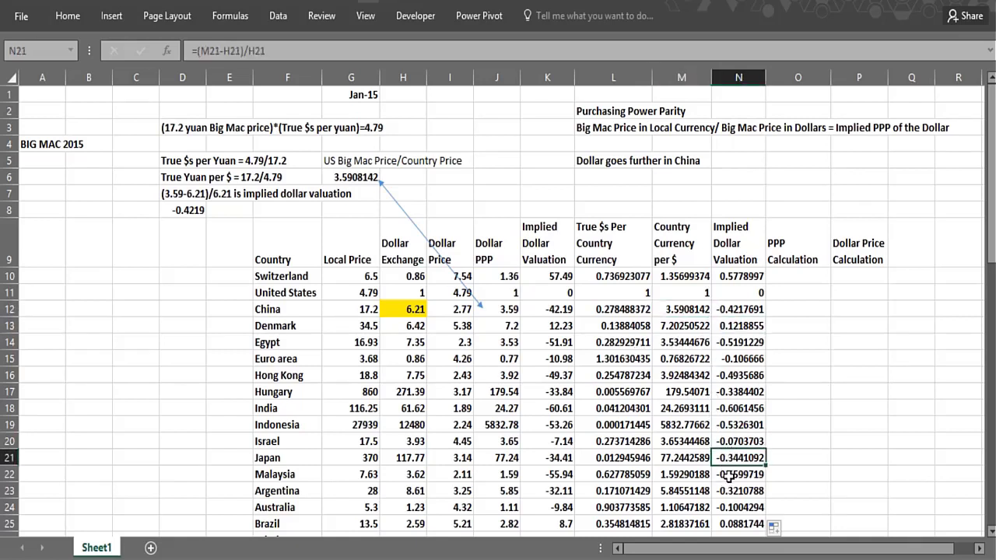
pyautogui.click(728, 474)
pyautogui.click(726, 490)
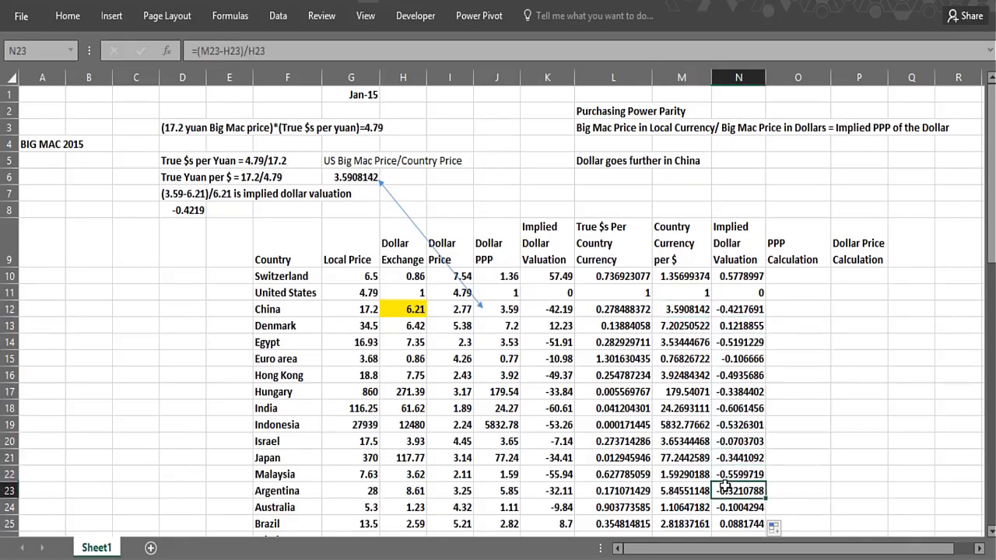
pyautogui.click(735, 277)
# Step: Calculate Switzerland's PPP in O10 with =G10/$G$11 and fill the formula down the column for all countries
pyautogui.click(790, 277)
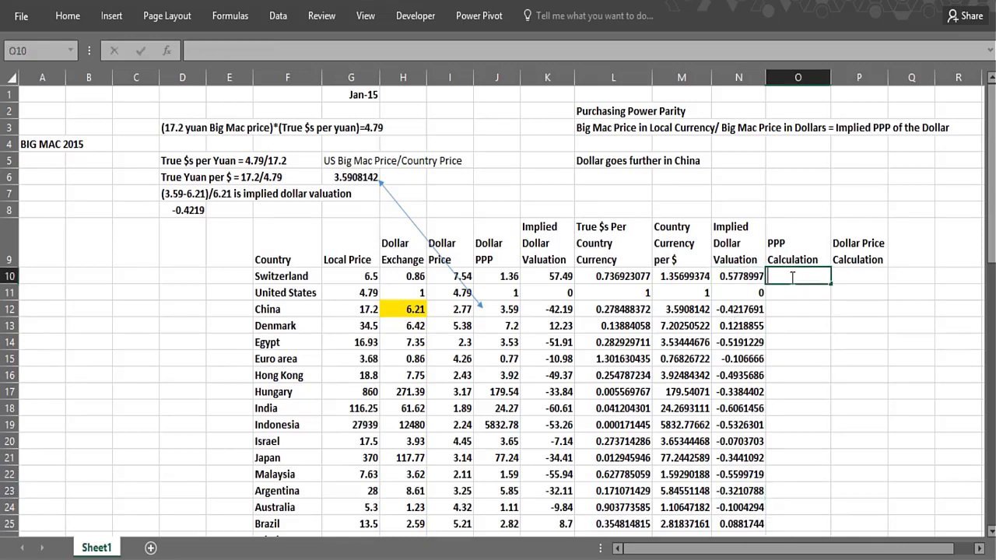
pyautogui.write('=')
pyautogui.click(346, 281)
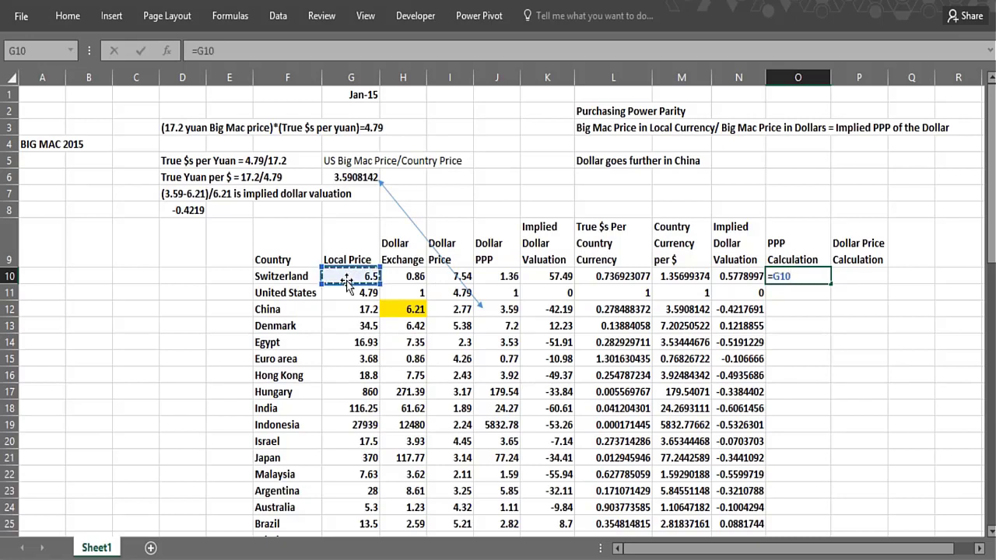
pyautogui.write('/')
pyautogui.click(345, 294)
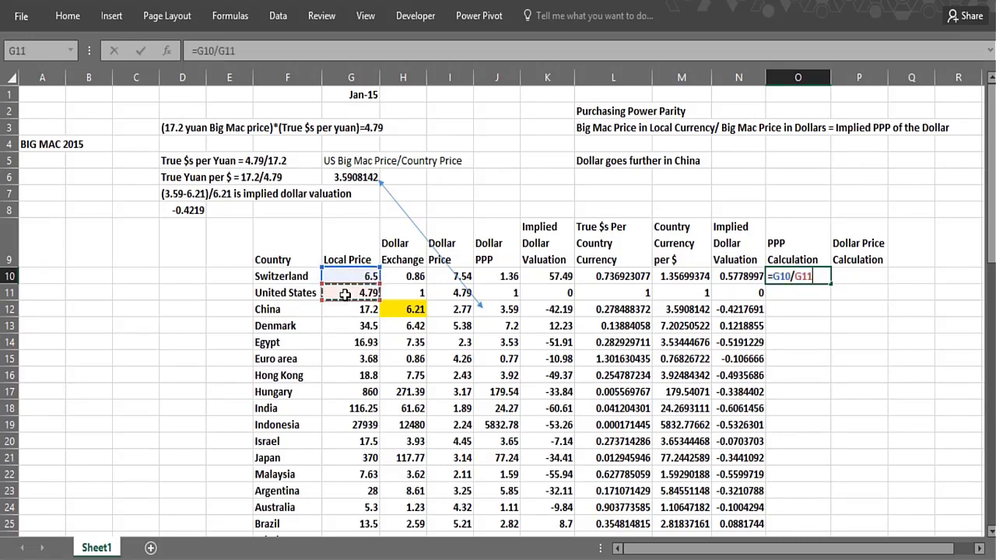
pyautogui.press('F4')
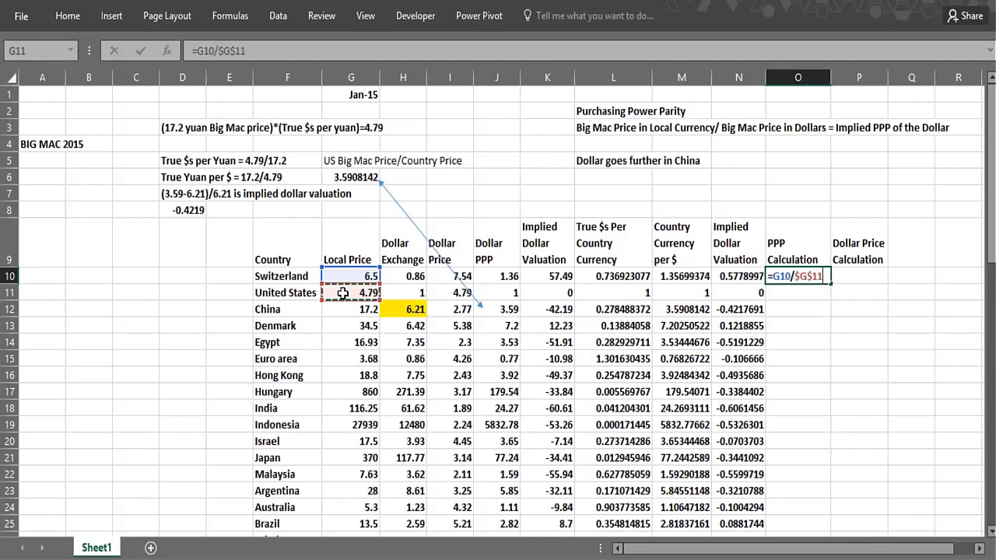
pyautogui.press('Return')
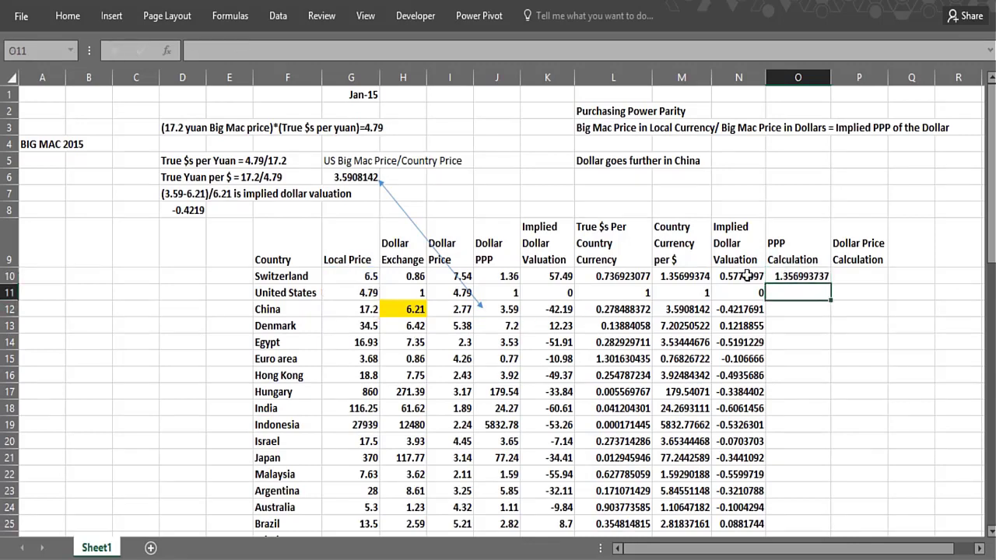
pyautogui.press('Up')
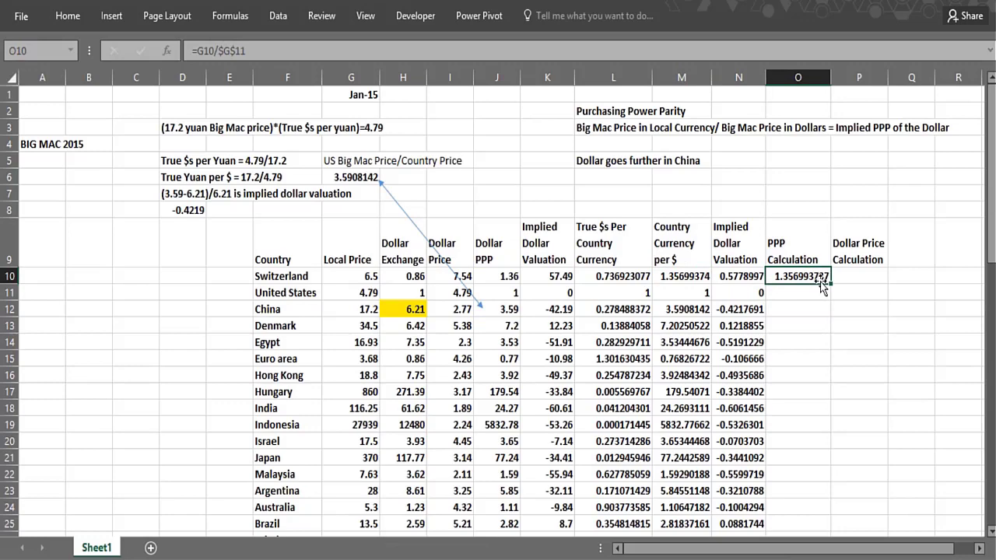
pyautogui.doubleClick(830, 288)
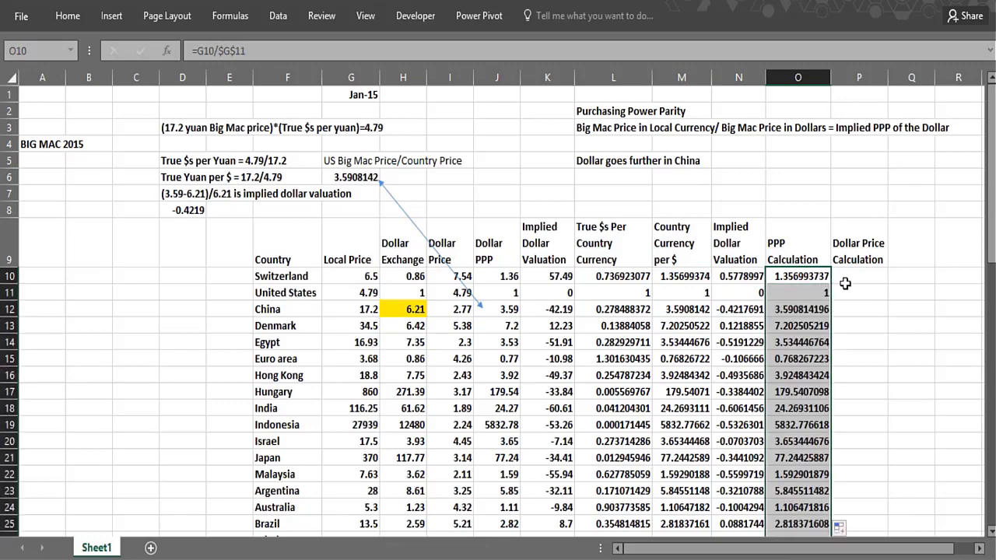
# Step: Note China's dollar price calculation as the text 17.2 yuan/(6.21yuan/$) in cell A12
pyautogui.click(859, 281)
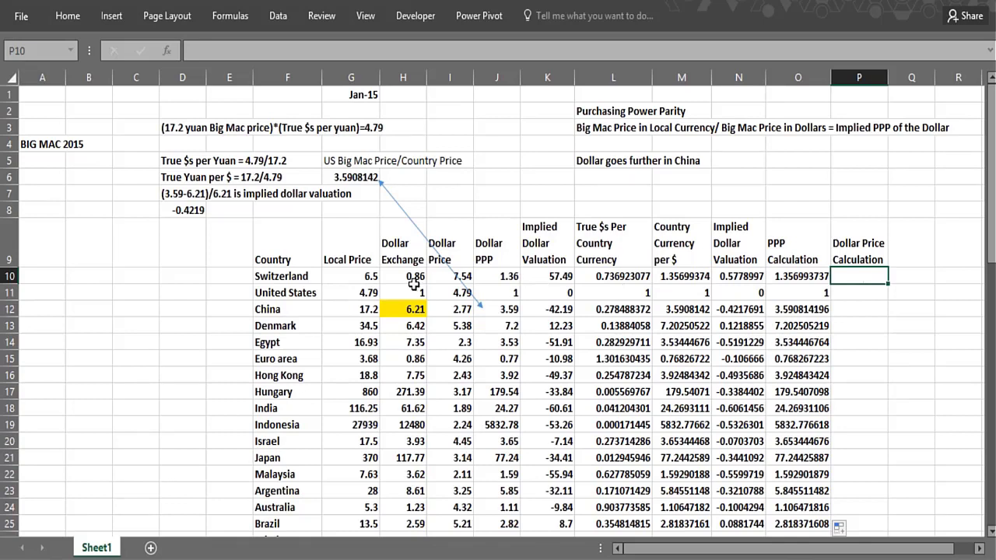
pyautogui.click(434, 273)
pyautogui.click(368, 275)
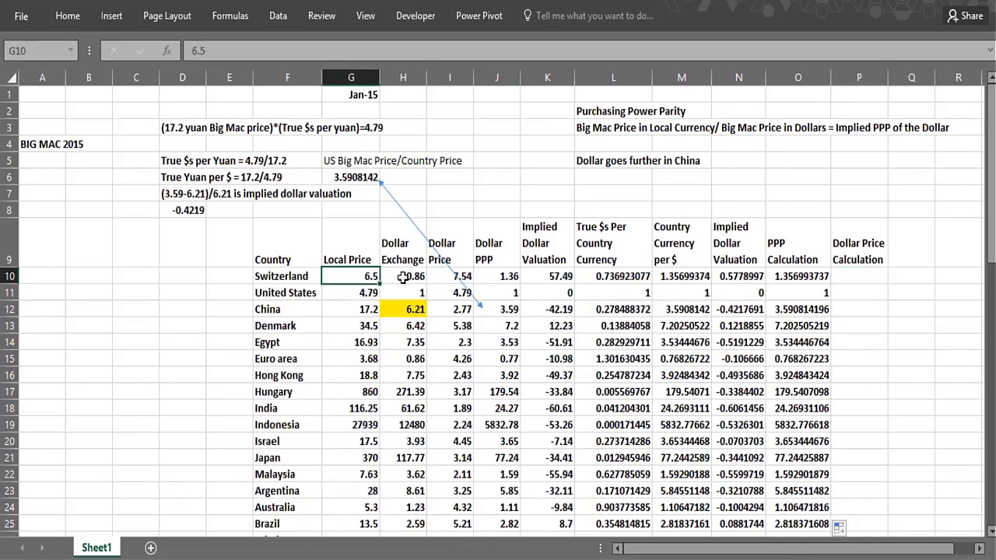
pyautogui.click(402, 277)
pyautogui.click(350, 276)
pyautogui.click(354, 310)
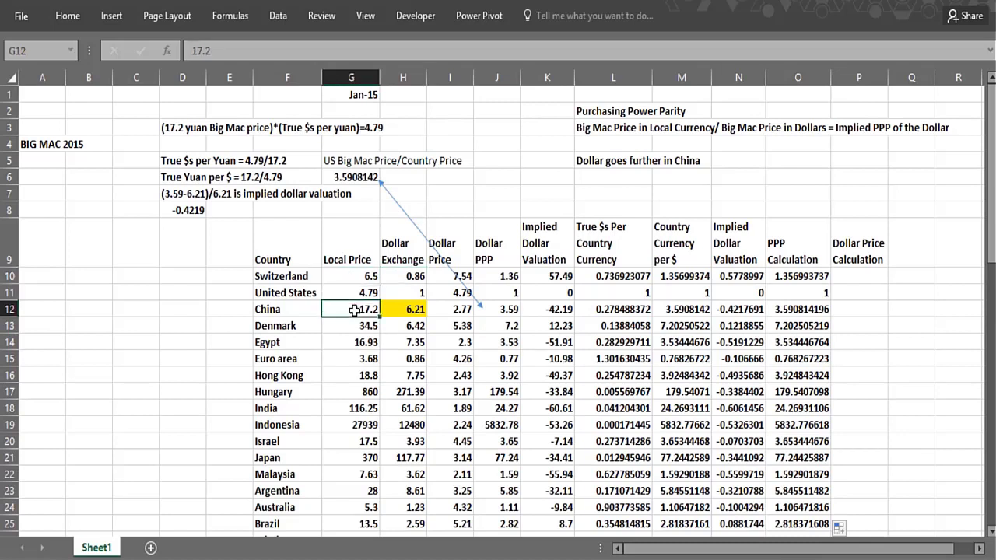
pyautogui.click(47, 308)
pyautogui.write('17.')
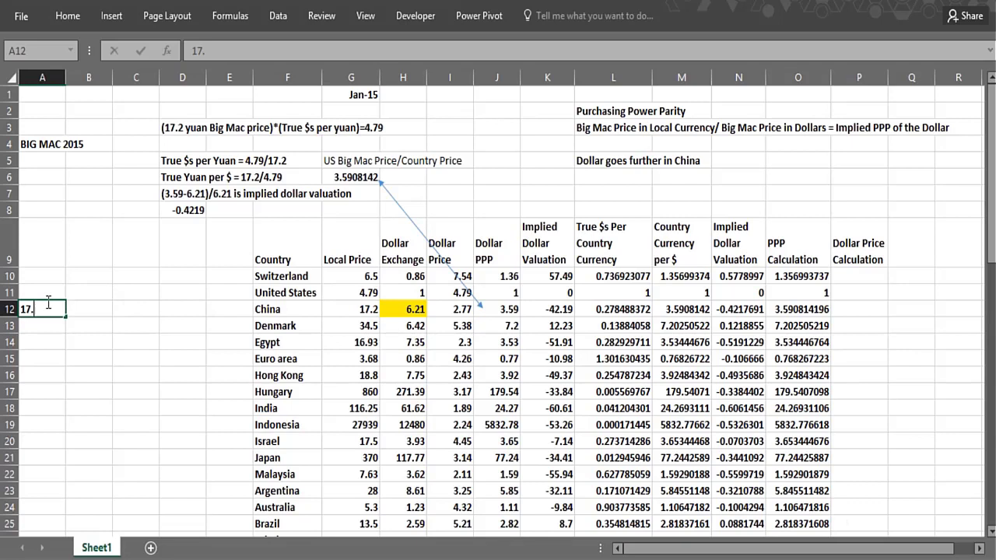
pyautogui.write('2 yuan/(621yuan')
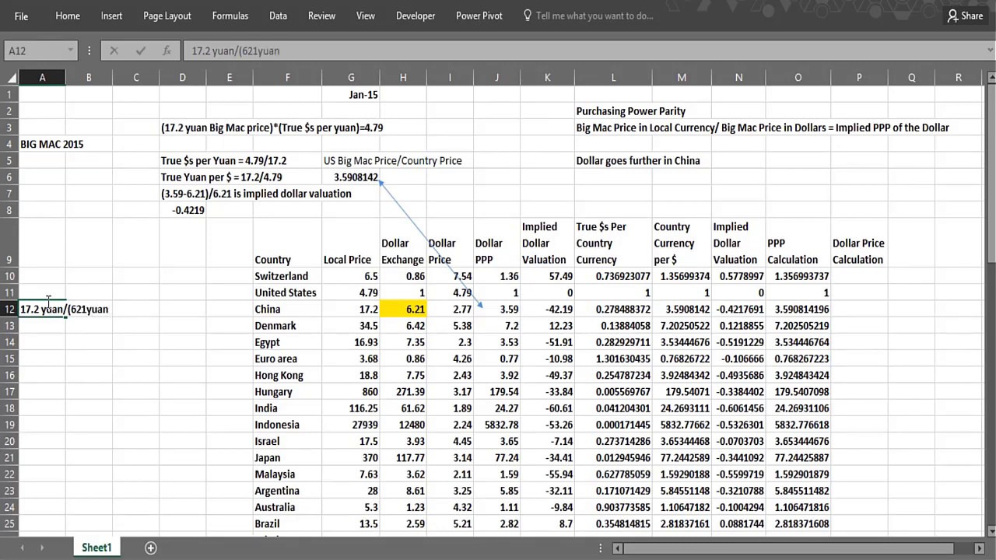
pyautogui.press('BackSpace')
pyautogui.press('BackSpace')
pyautogui.press('BackSpace')
pyautogui.press('BackSpace')
pyautogui.press('BackSpace')
pyautogui.press('BackSpace')
pyautogui.write('6.21yuan')
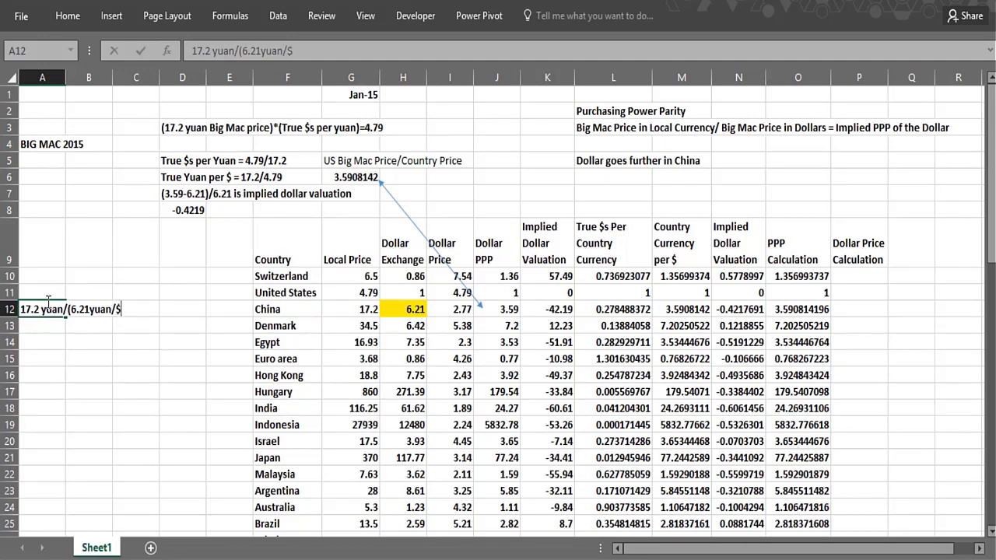
pyautogui.press('Return')
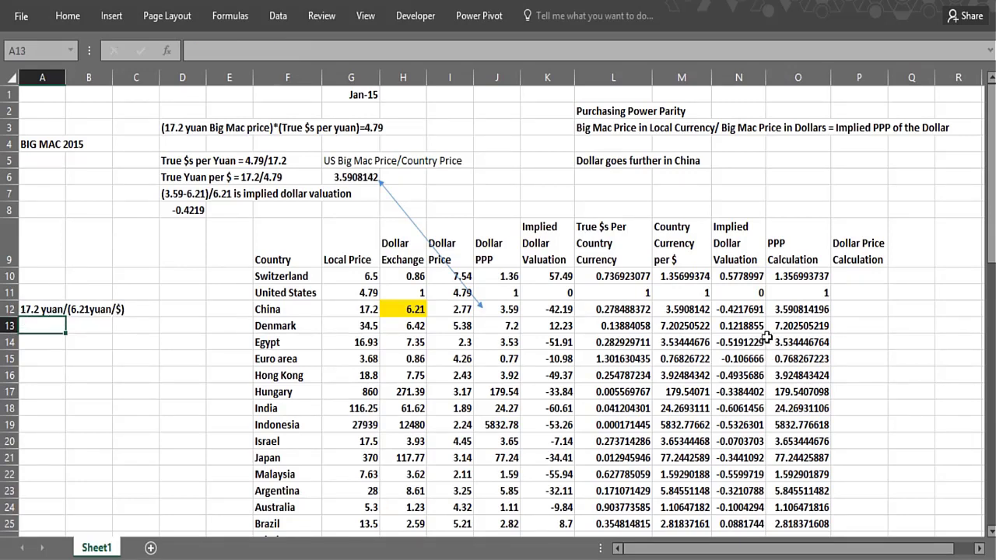
# Step: Calculate Switzerland's dollar price in P10 with =G10/H10 and fill the formula down the column for all countries
pyautogui.click(857, 279)
pyautogui.write('=')
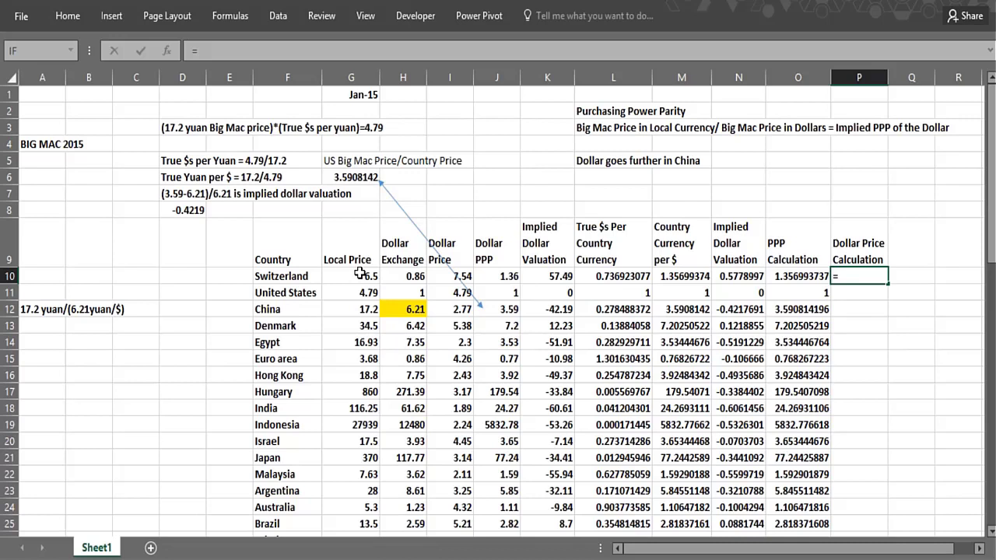
pyautogui.click(360, 275)
pyautogui.write('/')
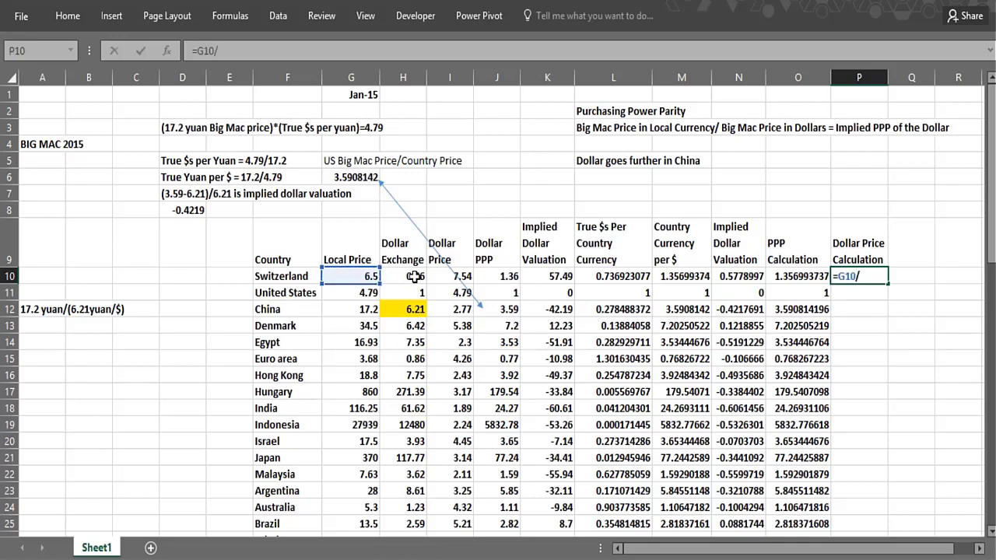
pyautogui.click(414, 275)
pyautogui.press('Return')
pyautogui.click(866, 273)
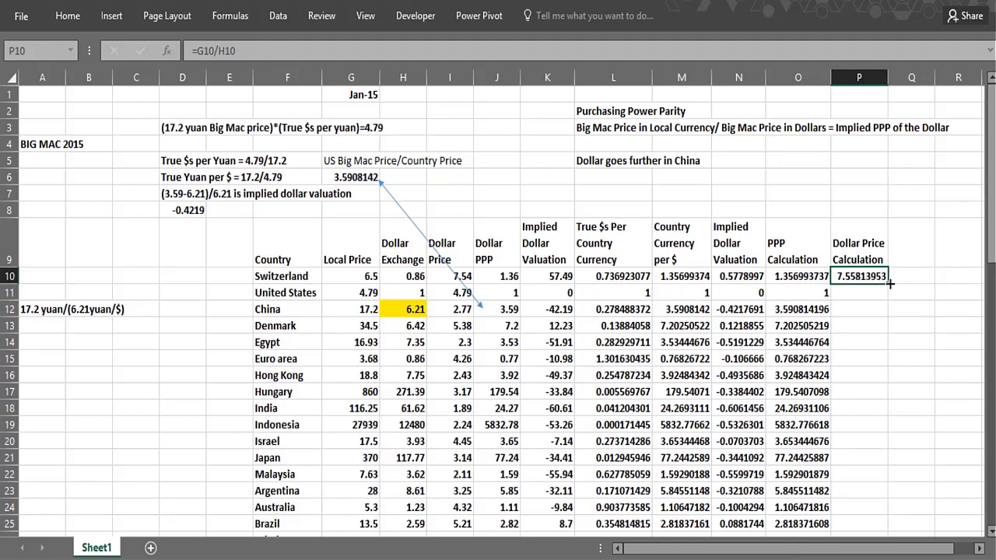
pyautogui.doubleClick(889, 284)
pyautogui.click(854, 310)
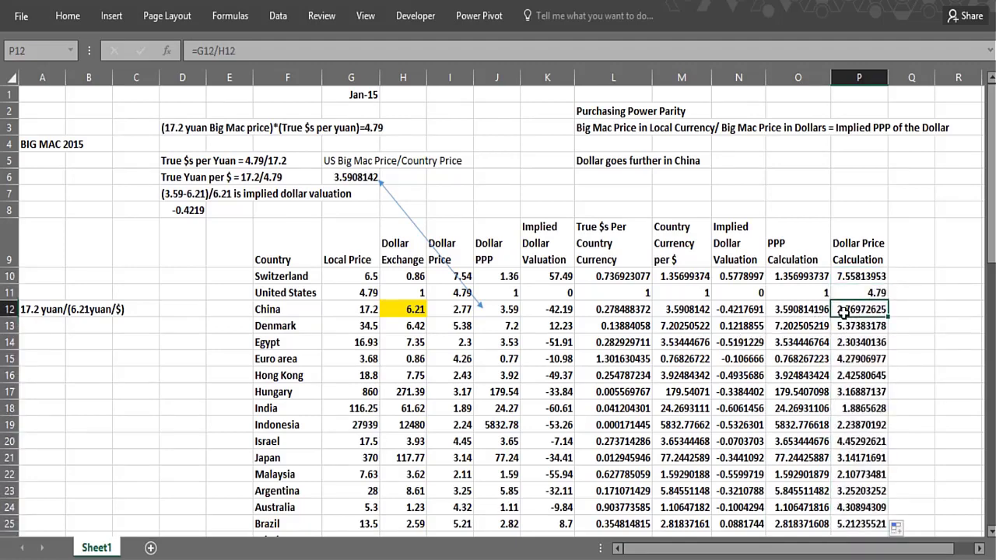
# Step: Enter the exchange rate example "6 yuan per $1" in K6 and the item price "600 yuan" in K7
pyautogui.click(682, 373)
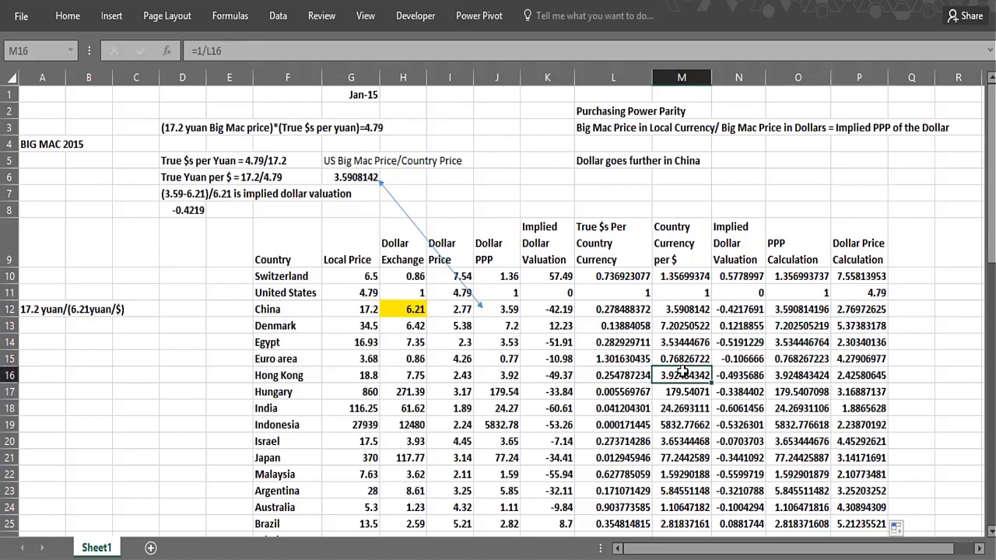
pyautogui.click(204, 253)
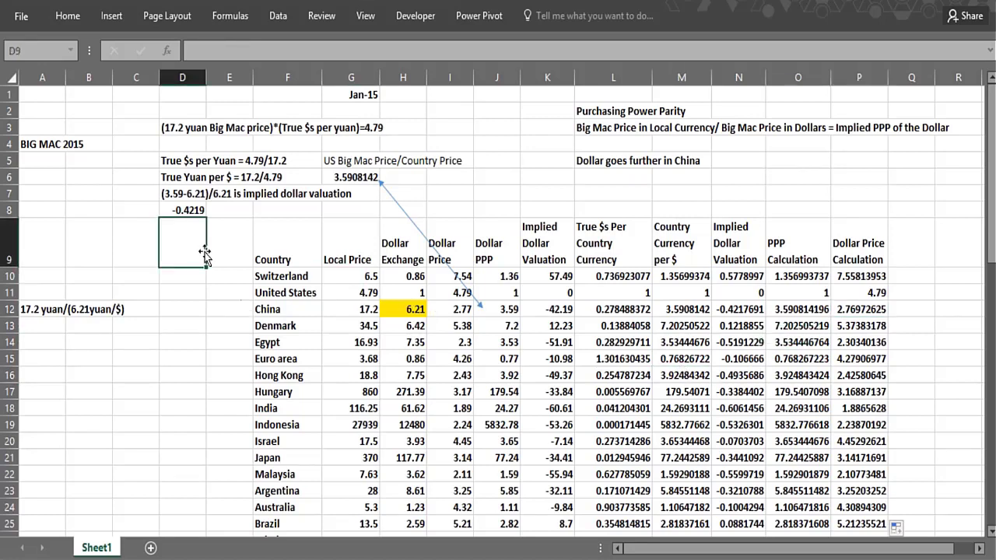
pyautogui.click(547, 308)
pyautogui.click(541, 204)
pyautogui.click(534, 176)
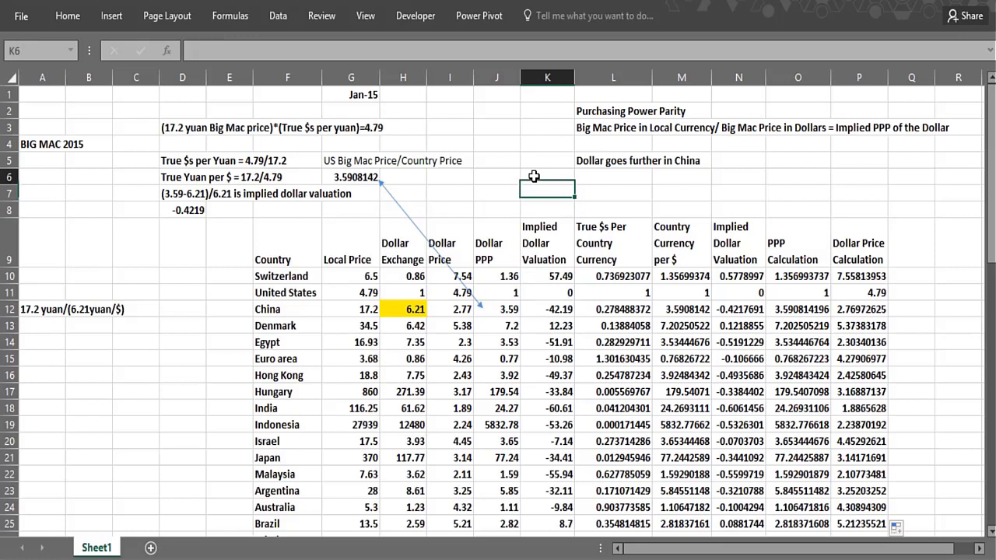
pyautogui.write('6')
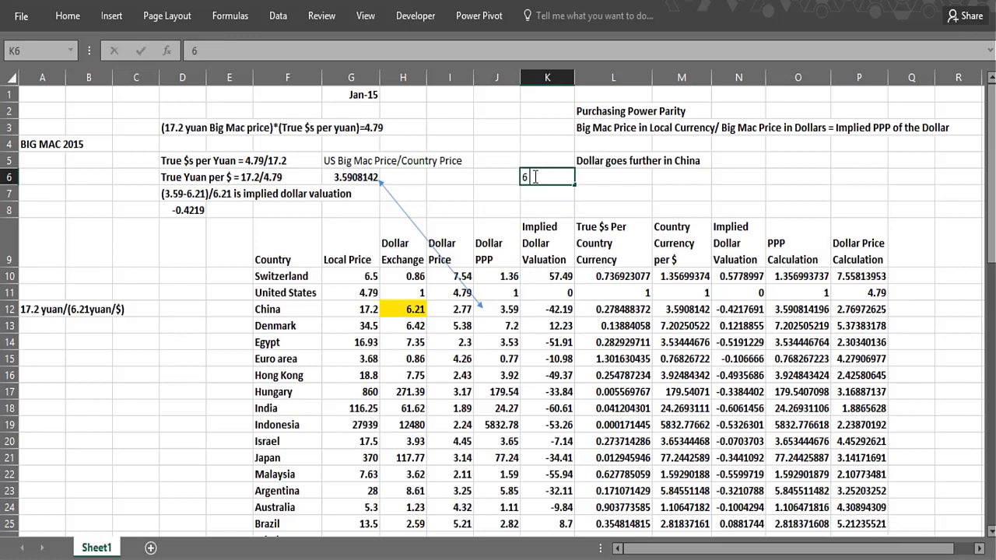
pyautogui.write(' yuan per $1')
pyautogui.press('Return')
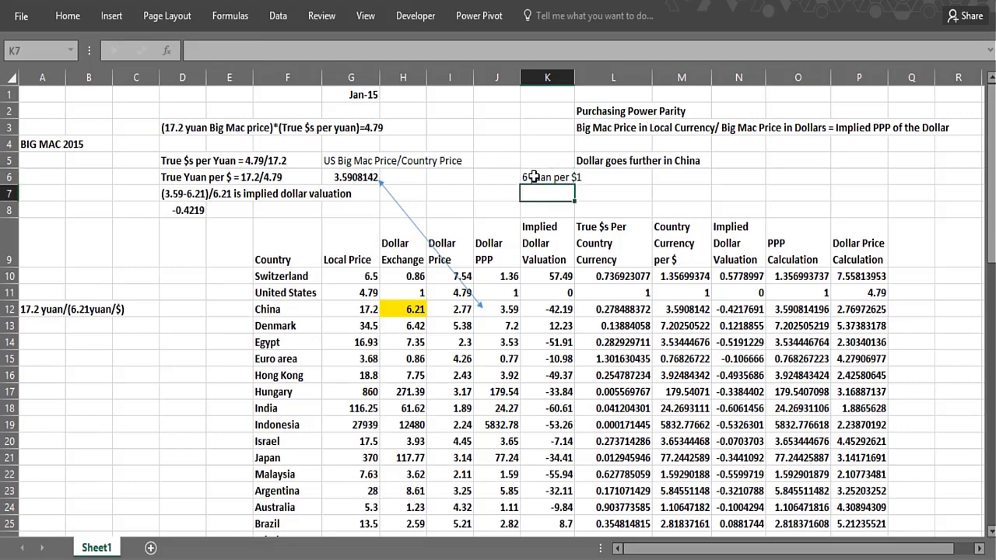
pyautogui.write('600')
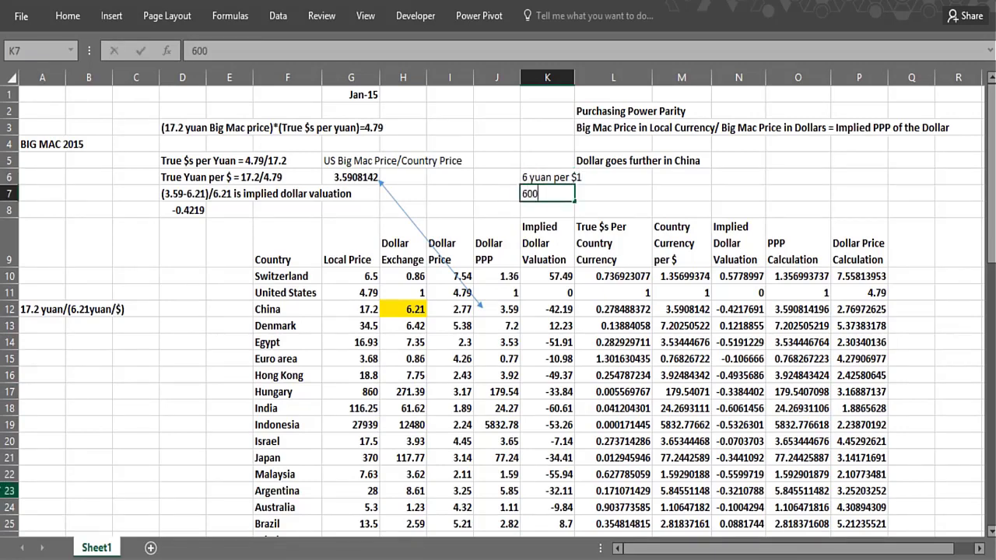
pyautogui.write(' yuan')
pyautogui.press('Return')
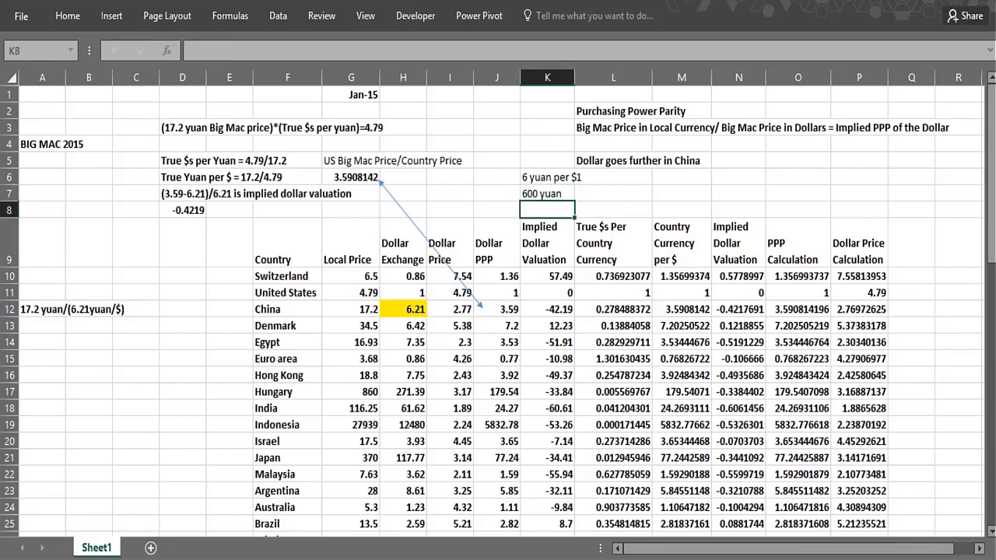
# Step: Enter the note "$100 US to buy it" in L7 beside the 600 yuan price
pyautogui.click(601, 196)
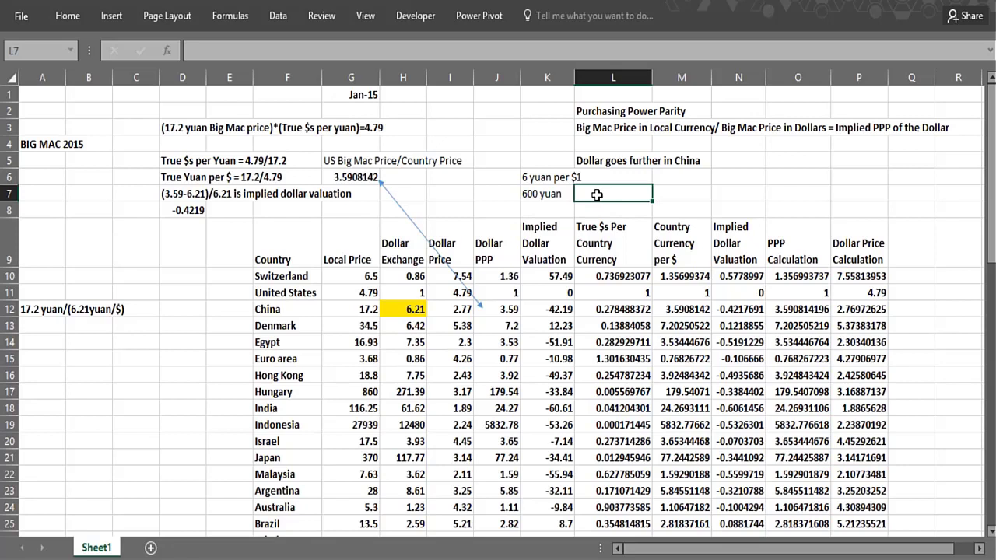
pyautogui.write('$100 US to buy i')
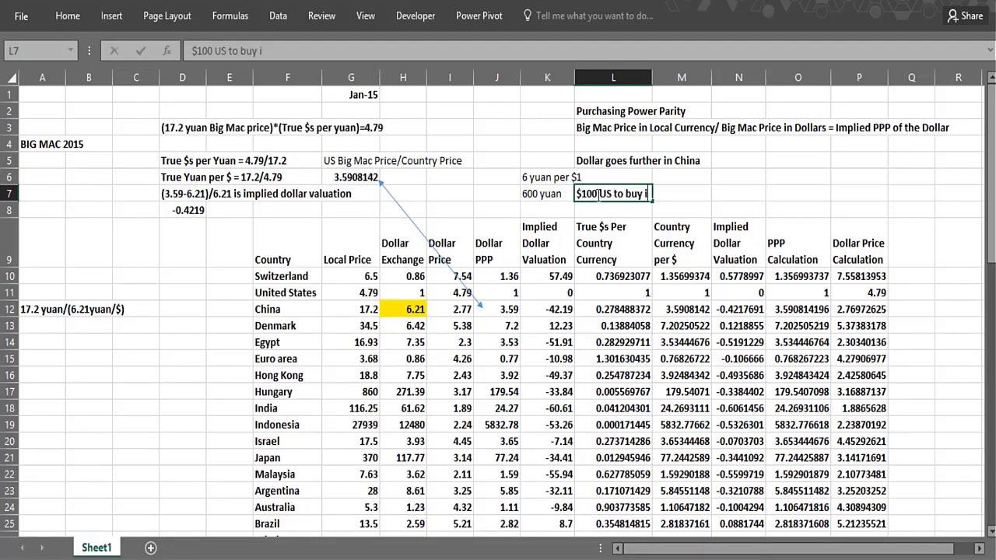
pyautogui.write('t')
pyautogui.press('Return')
# Step: Enter the comparison rate "3 yuan per $" in M6 and its cost "$200 US to buy it" in M7
pyautogui.click(670, 174)
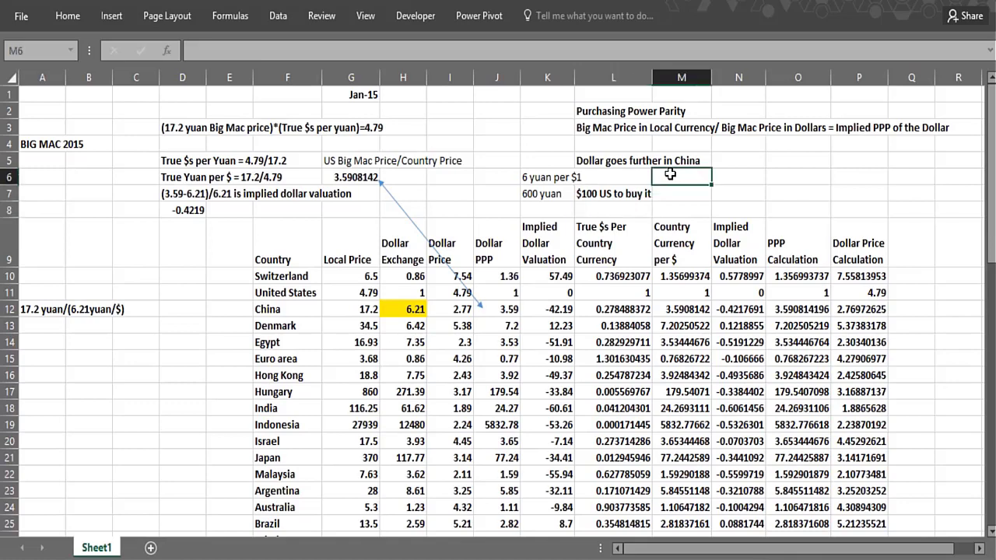
pyautogui.write('3 yuan per $')
pyautogui.press('Return')
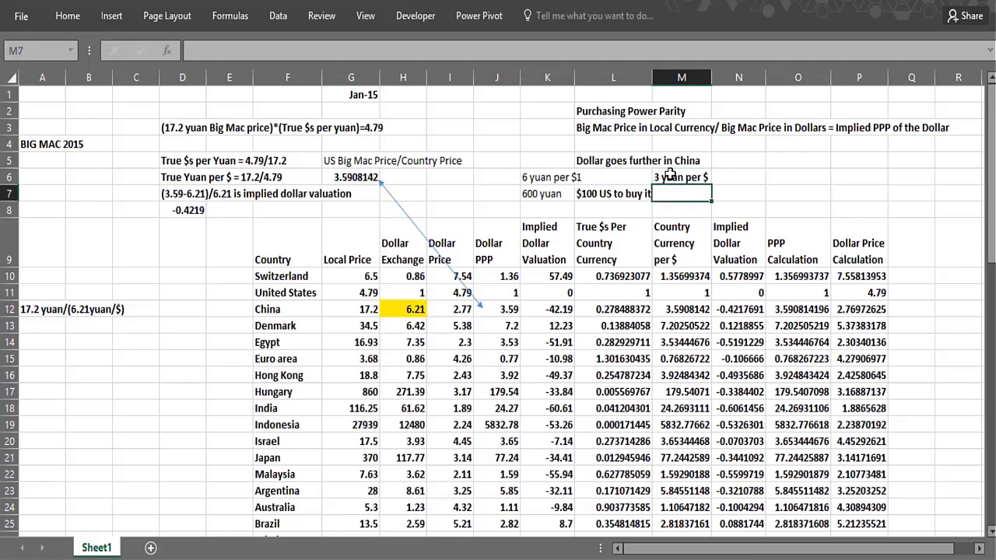
pyautogui.write('$200 US to buy i')
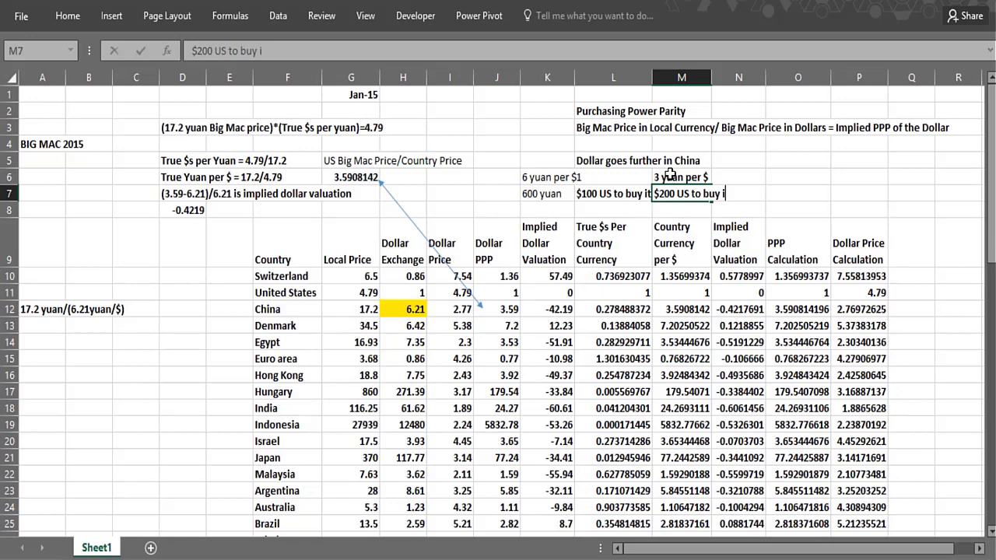
pyautogui.write('t')
pyautogui.press('Return')
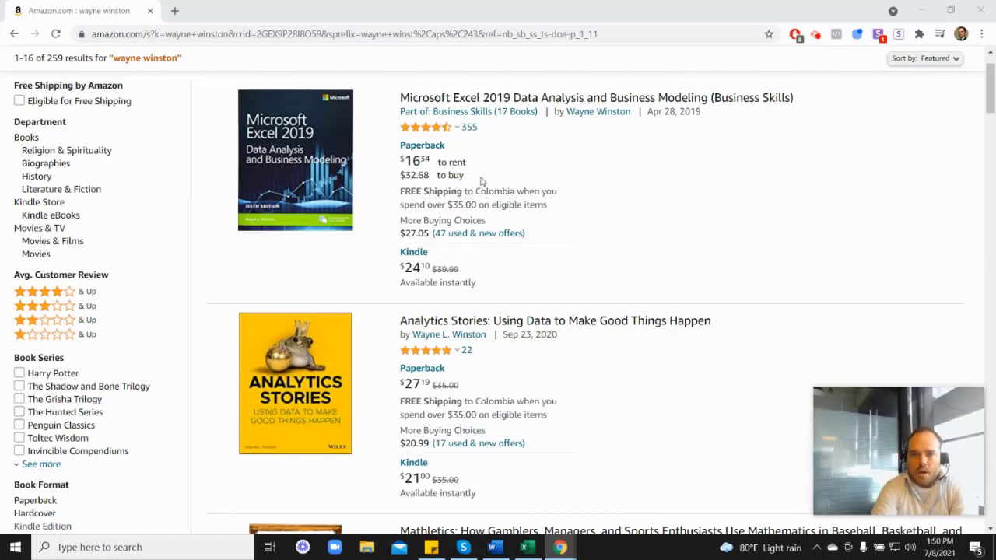
# Step: Switch to the Amazon search results and examine the author's listed books, including the customer ratings of Marketing Analytics
pyautogui.moveTo(427, 133)
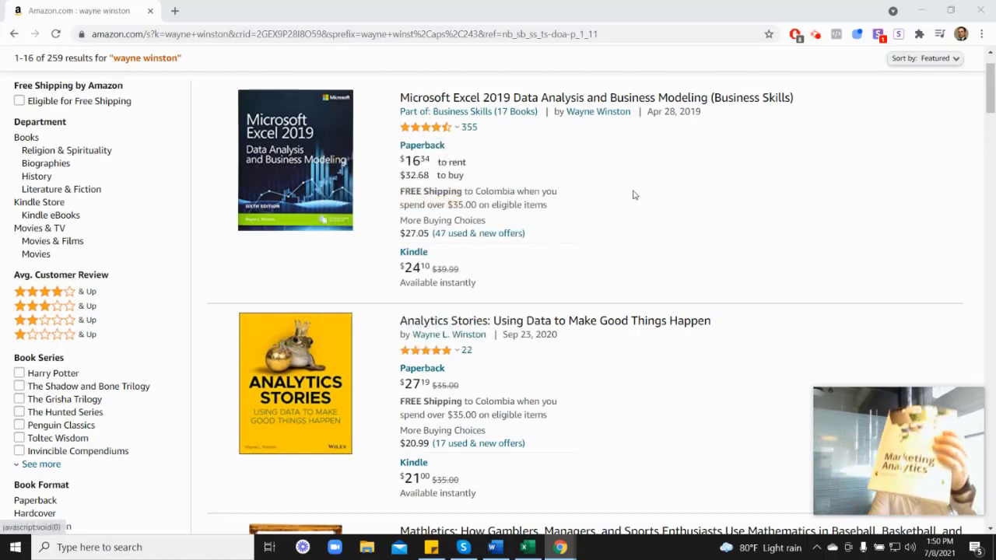
pyautogui.scroll(-6, 889, 333)
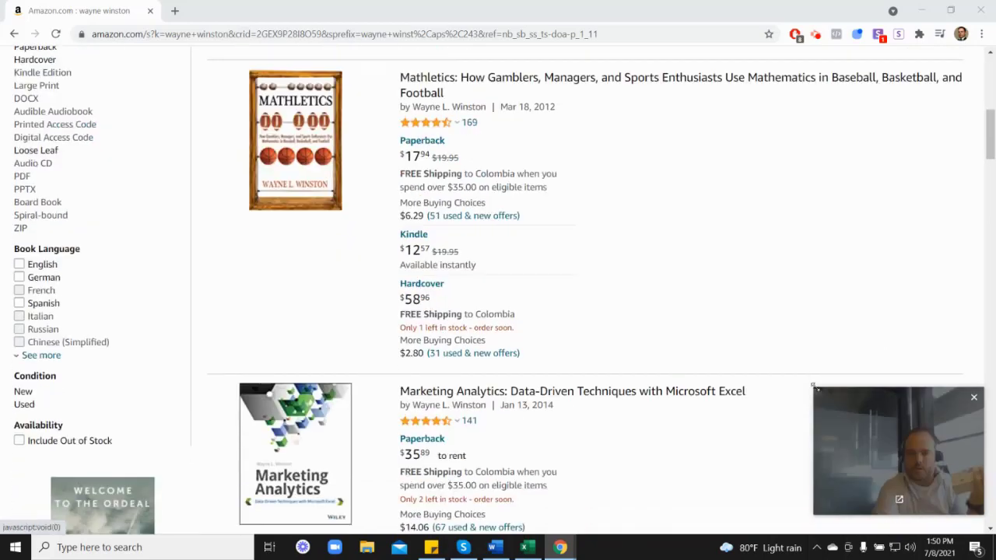
pyautogui.scroll(-2, 813, 384)
pyautogui.moveTo(437, 294)
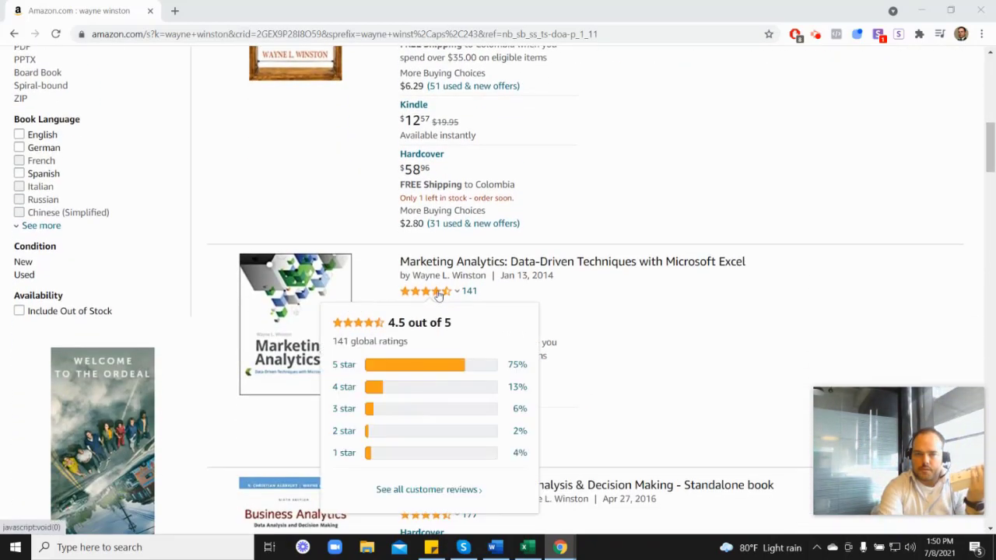
pyautogui.scroll(6, 579, 296)
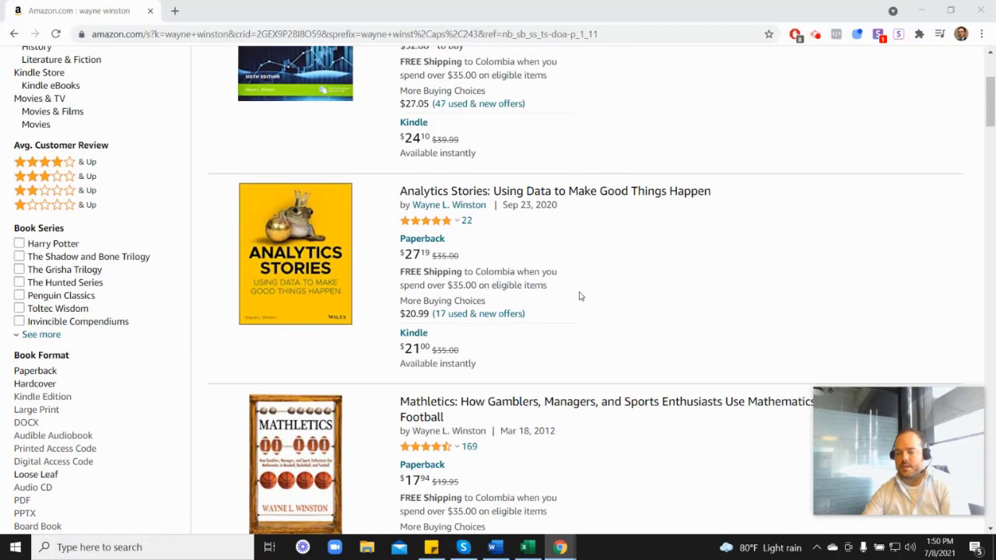